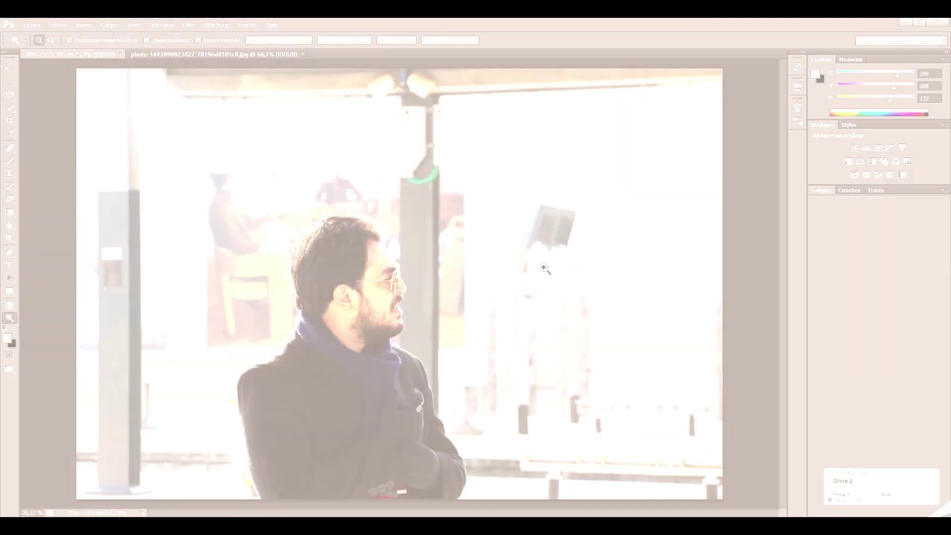
Step: Switch to the Move tool with the portrait IMG_2755.JPG open
key("v")
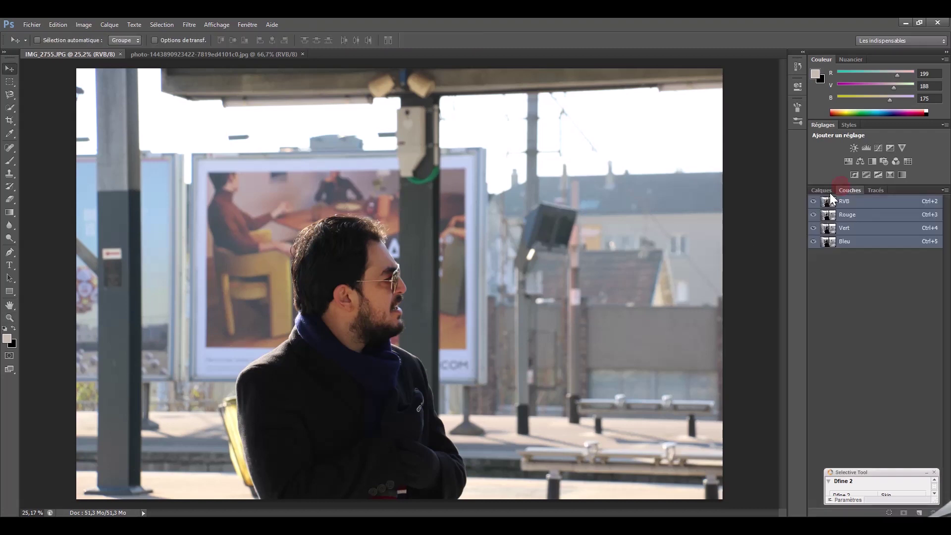
Step: Convert the background into Calque 0 and quick-select the man's hair, face, ear and beard
double_click(932, 248)
left_click(577, 186)
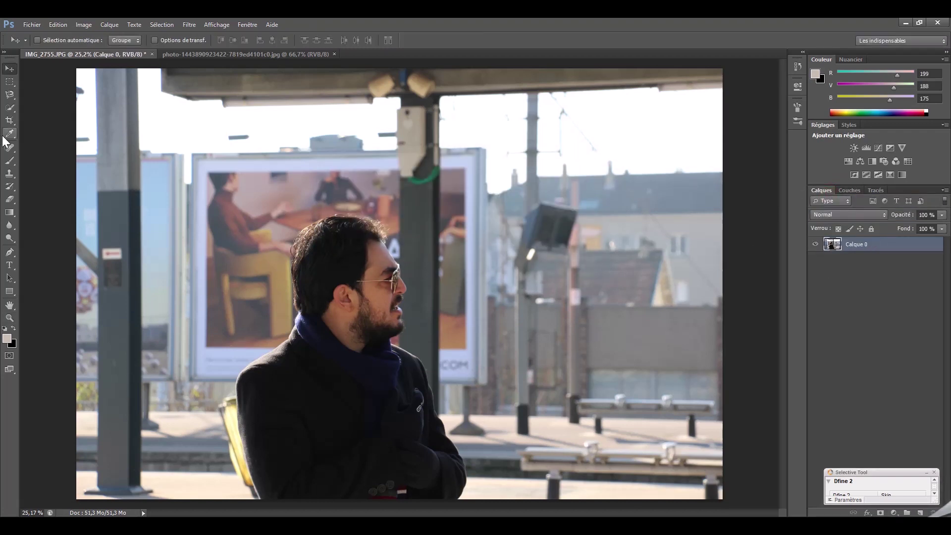
left_click(10, 108)
left_click_drag(335, 257, 396, 320)
Step: Zoom to 200% to check the selection edges, then fit the photo back on screen
key("z")
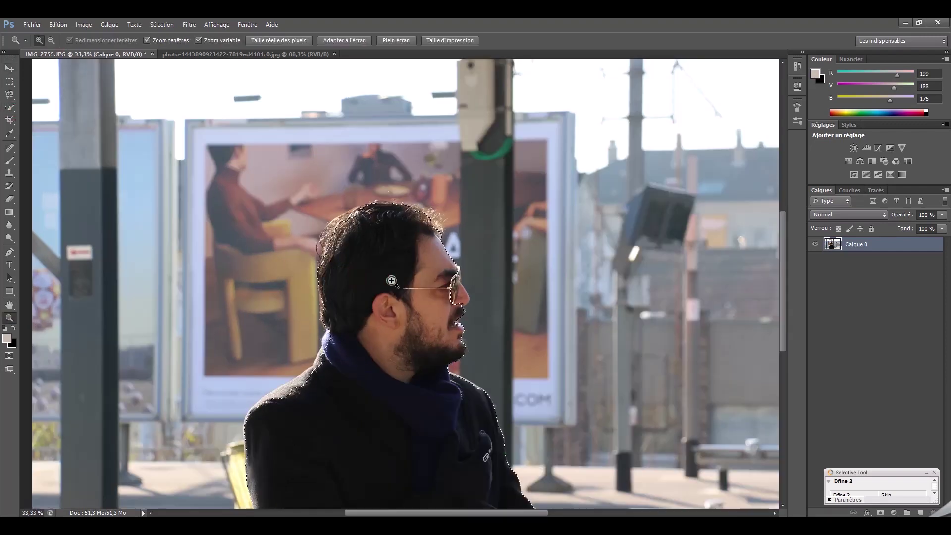
left_click_drag(384, 285, 446, 285)
key("b")
key("w")
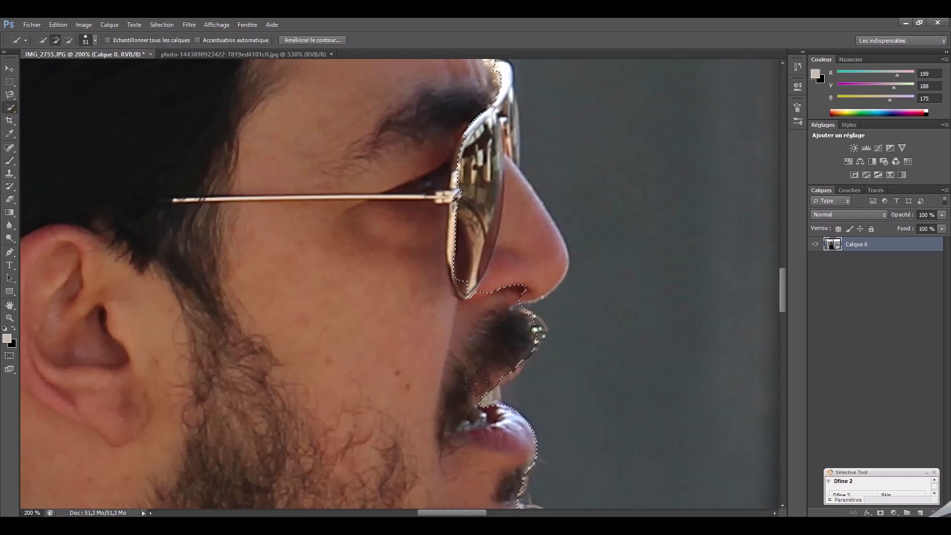
scroll(556, 247, "up", 5)
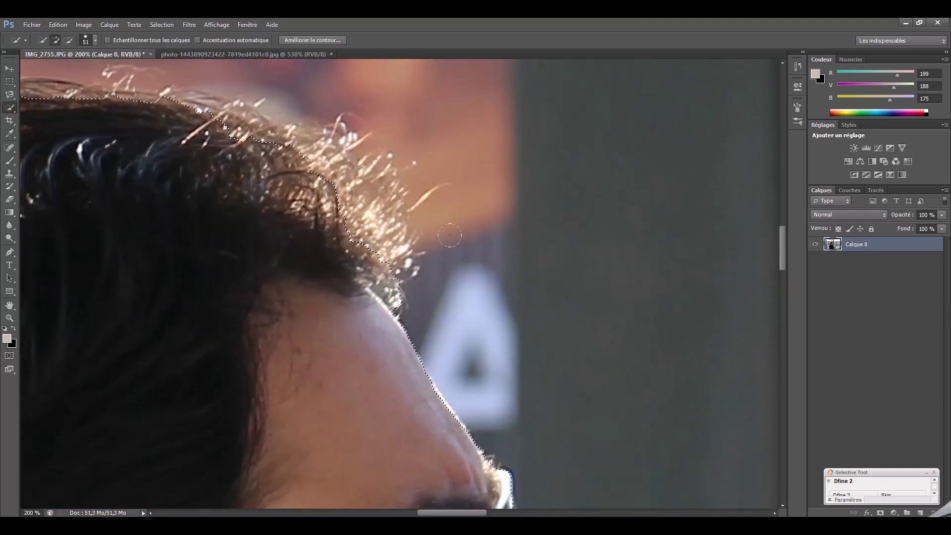
scroll(449, 89, "left", 5)
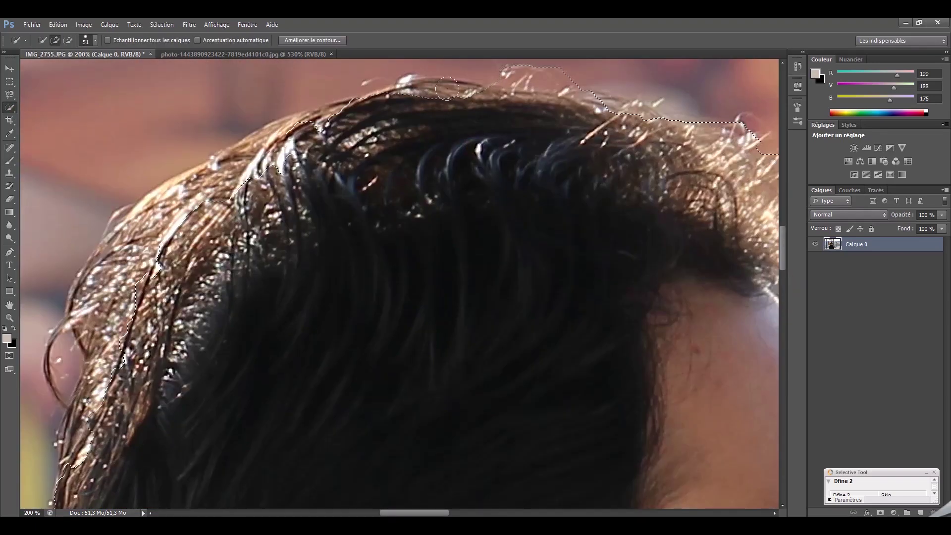
scroll(109, 350, "down", 5)
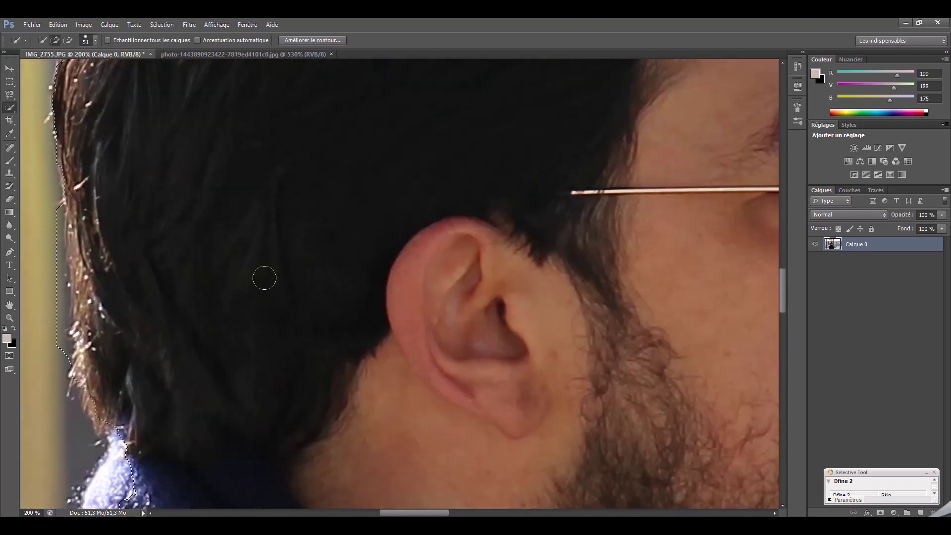
scroll(109, 350, "down", 1)
scroll(109, 350, "down", 4)
key("z")
left_click(344, 41)
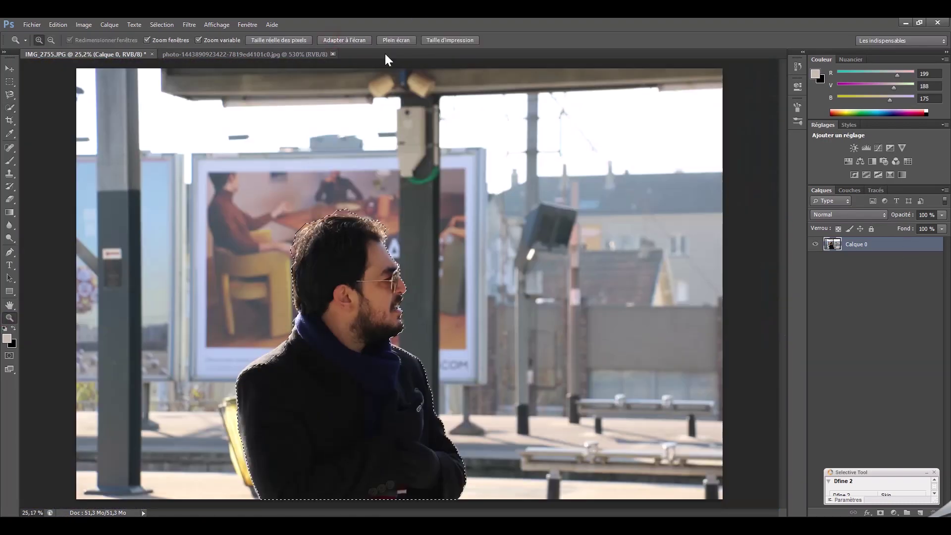
left_click(9, 107)
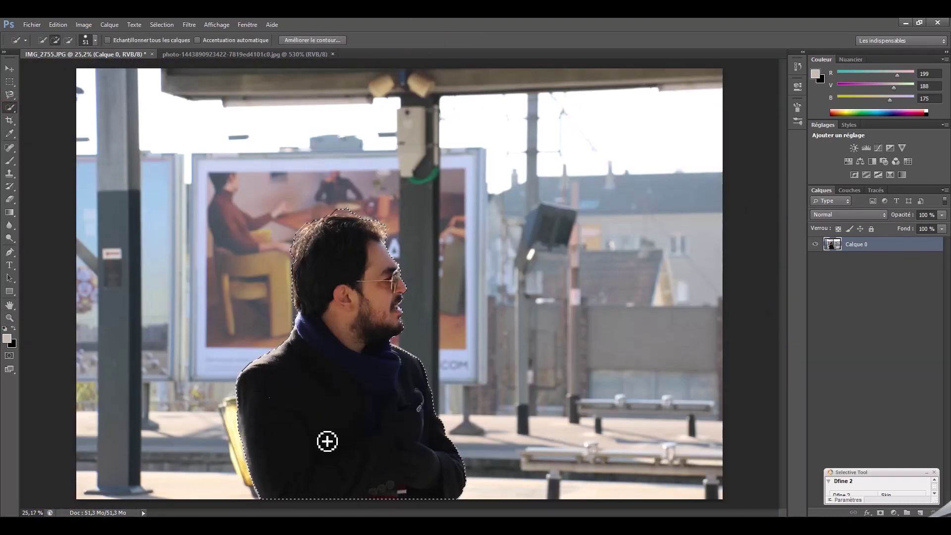
left_click(311, 40)
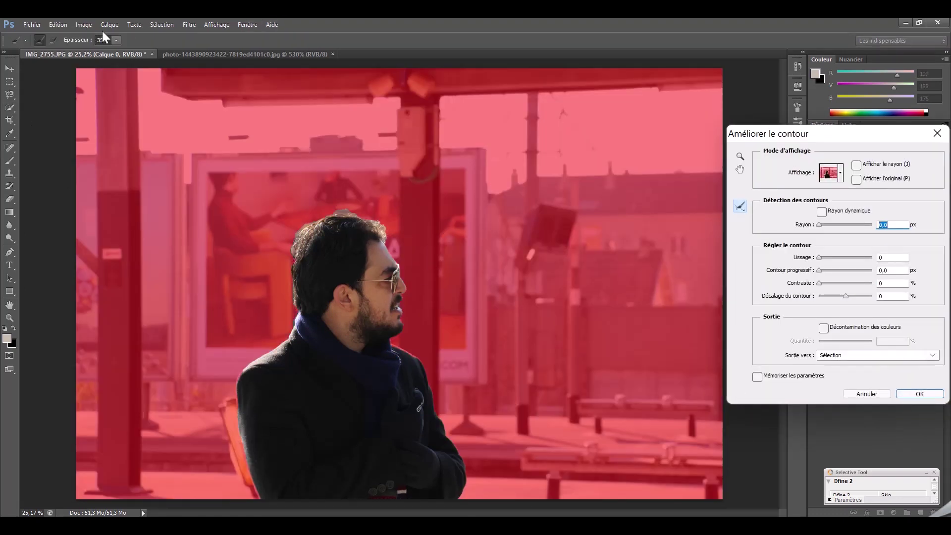
Step: Feather the man's selection by 0.5 pixels
left_click_drag(130, 58, 139, 58)
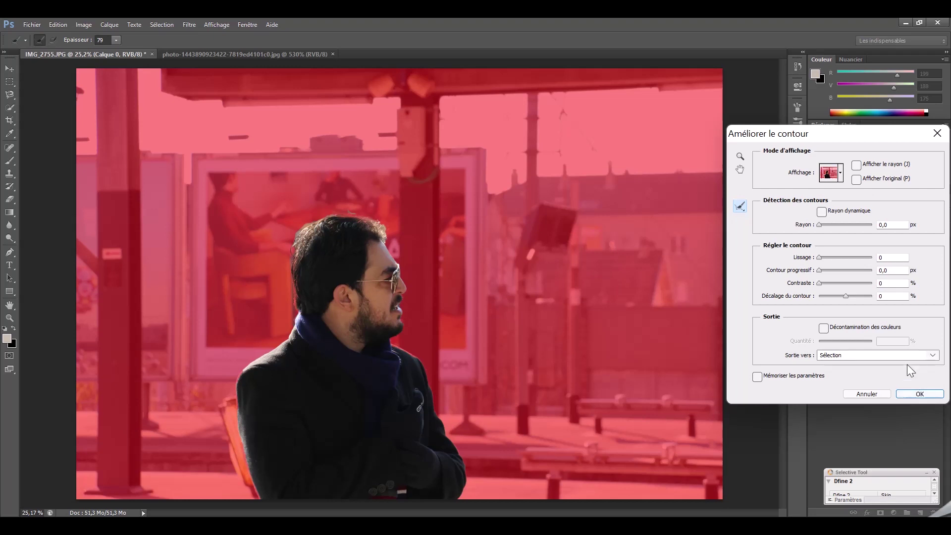
left_click(919, 394)
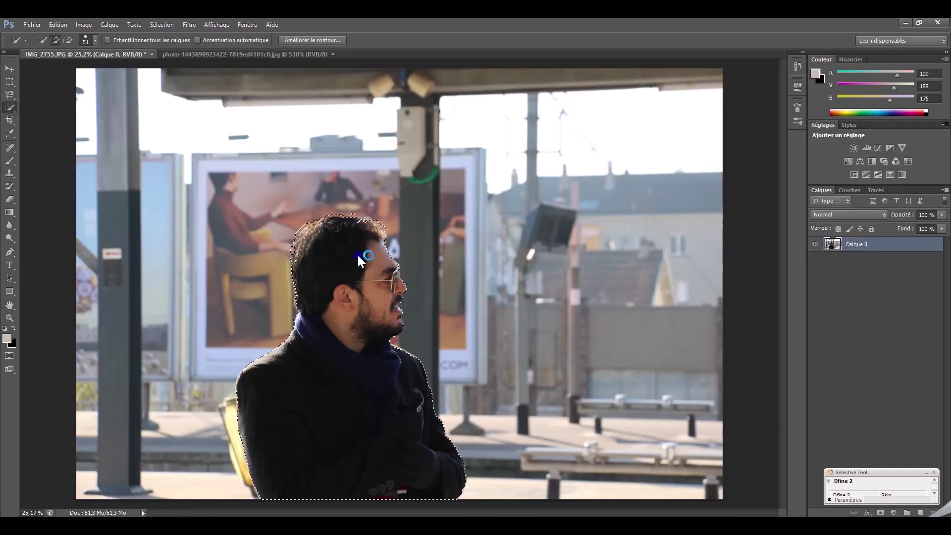
right_click(358, 254)
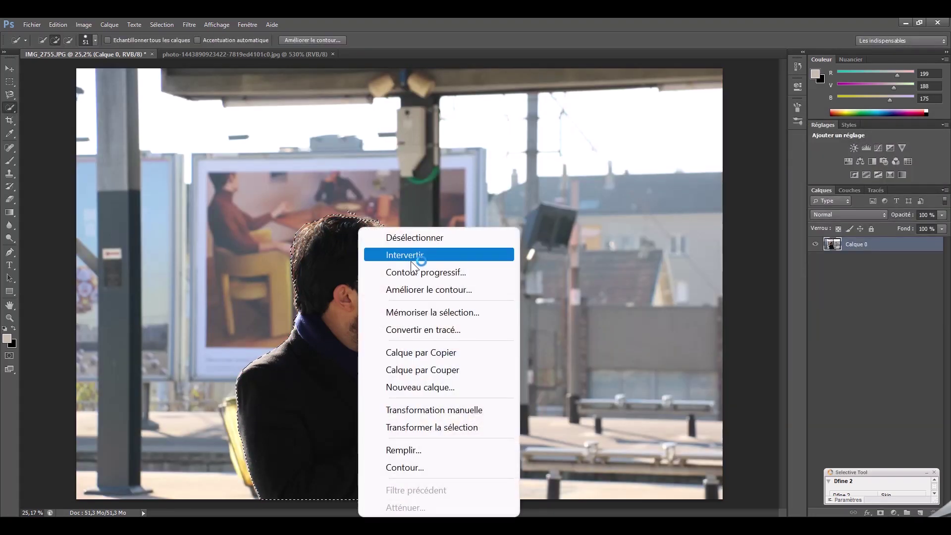
left_click(435, 272)
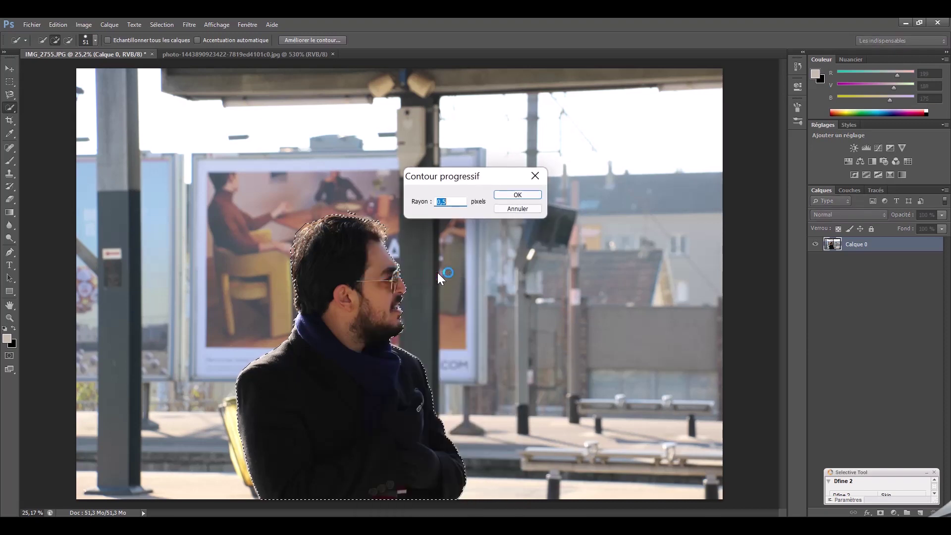
left_click(518, 195)
Step: Subtract the stray hair spur, test a layer-mask edge refinement, then undo it
left_click_drag(340, 185, 378, 201)
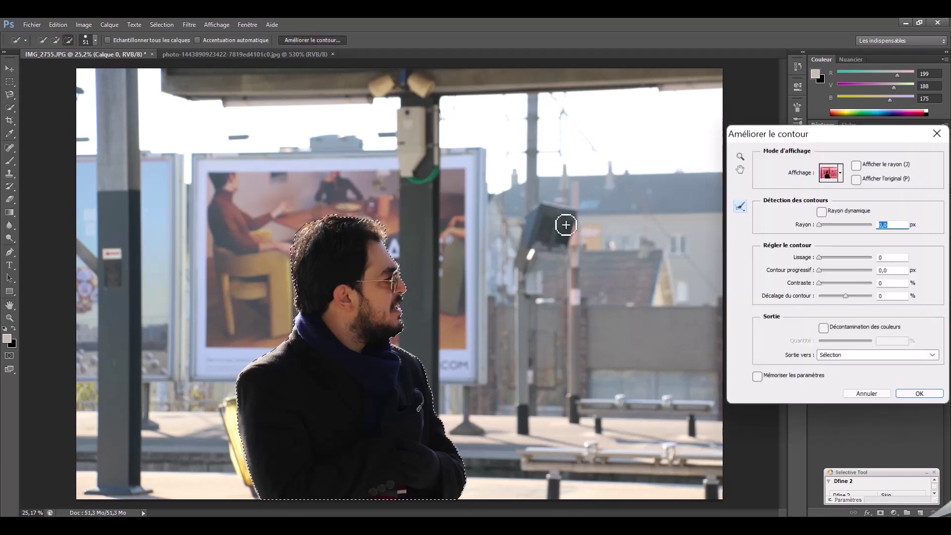
left_click(859, 354)
left_click(864, 376)
left_click(913, 393)
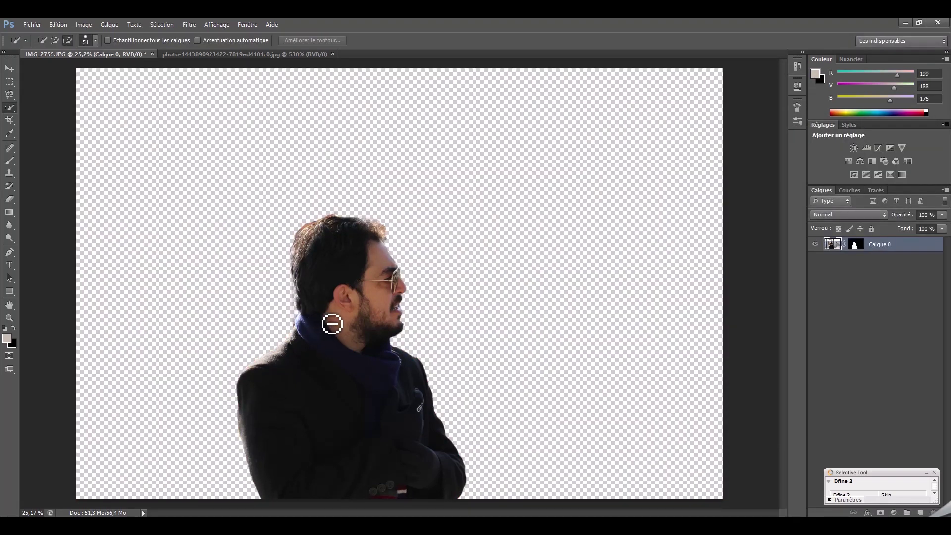
key("z")
left_click(378, 233)
left_click(391, 426)
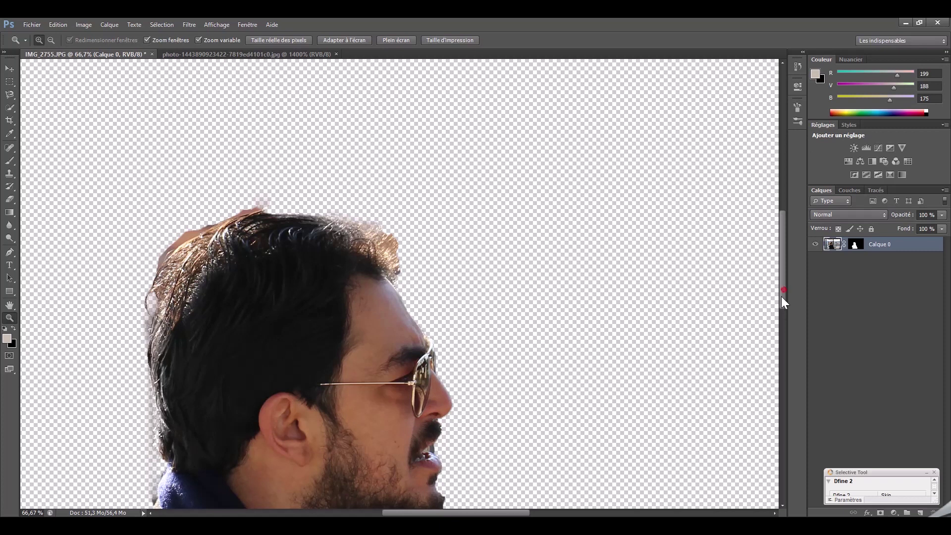
left_click_drag(783, 301, 783, 332)
key("ctrl+z")
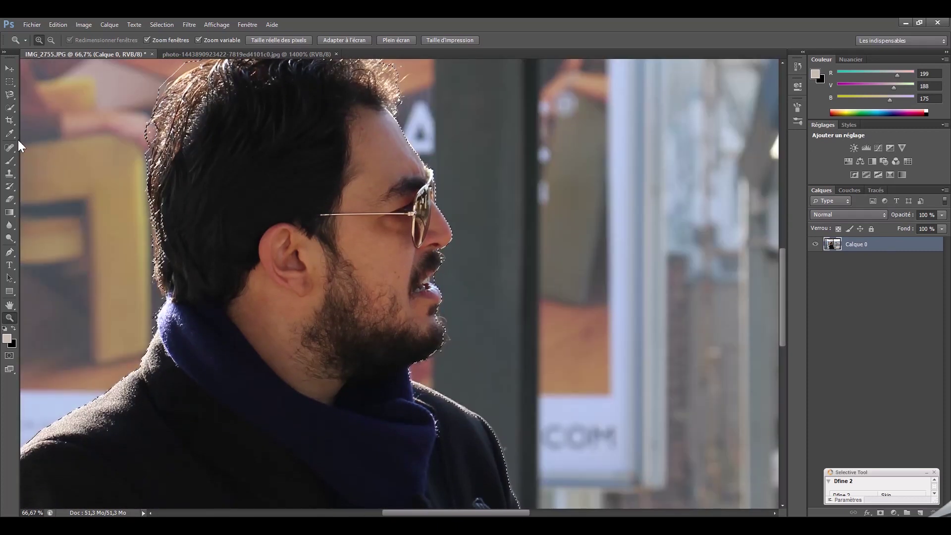
Step: Touch up the hair edge and output the refined selection as a layer mask
left_click(10, 107)
mouse_move(163, 216)
left_mouse_down()
mouse_move(176, 239)
mouse_move(166, 218)
left_mouse_up()
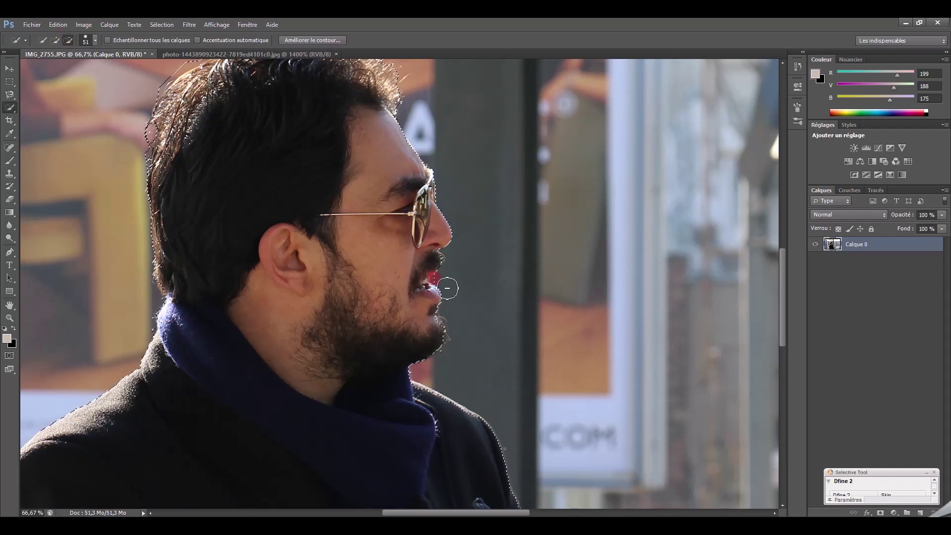
left_click(311, 40)
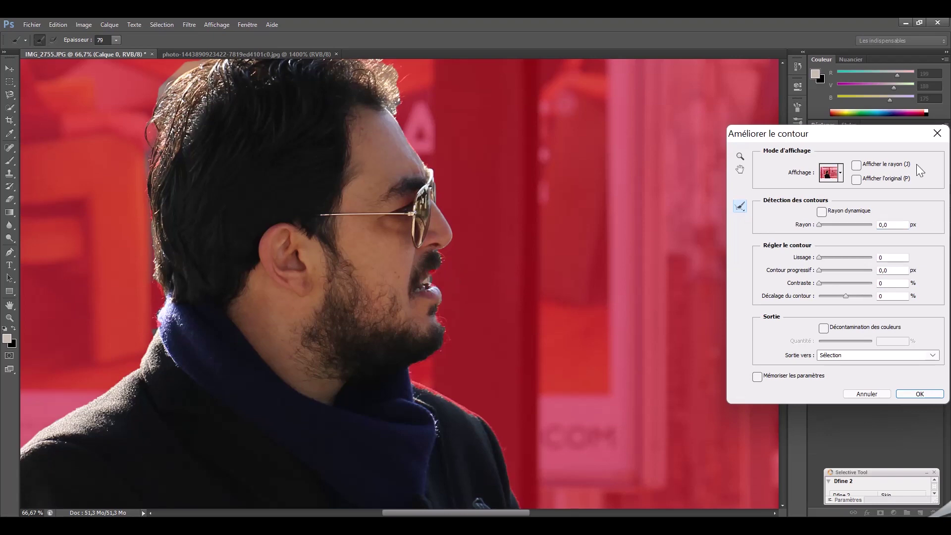
left_click(882, 355)
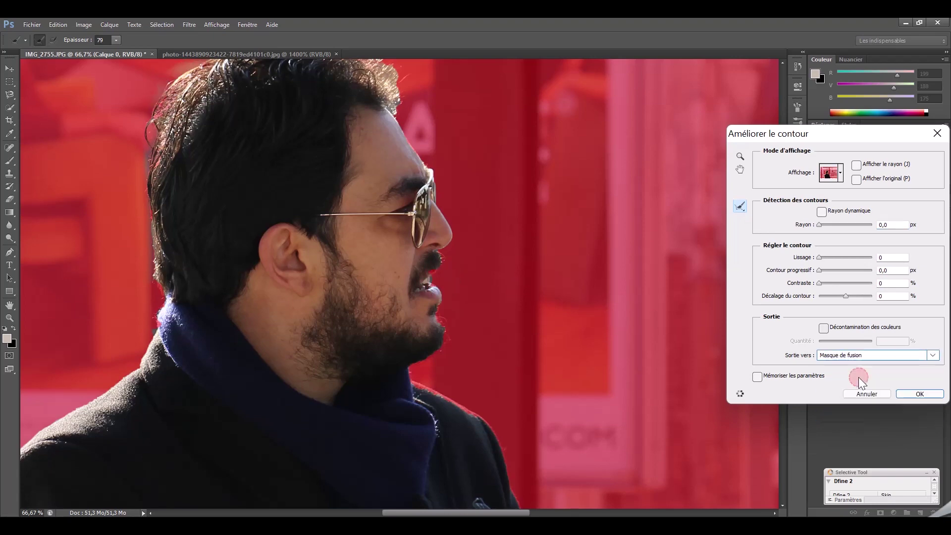
left_click(862, 375)
key("Return")
left_click(10, 317)
left_click(337, 40)
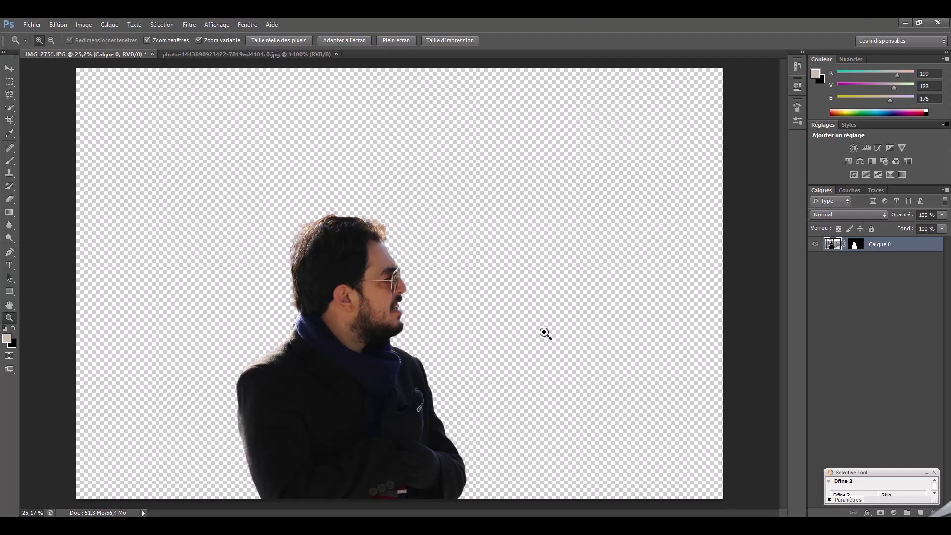
Step: Apply the layer mask to the man's layer
key("ctrl+j")
key("ctrl+z")
right_click(854, 245)
left_click(860, 285)
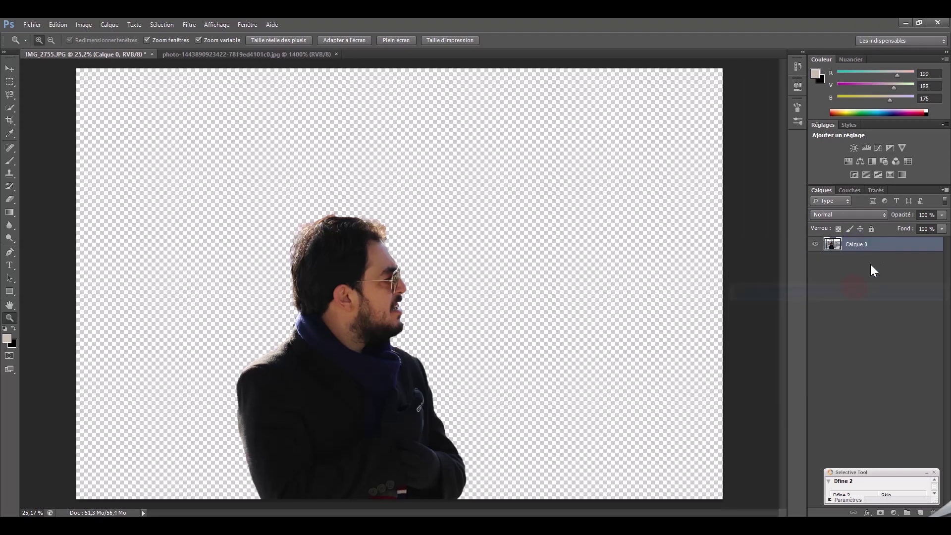
Step: Duplicate the man's layer and place a white #ffffff Fond 1 fill layer beneath him
key("ctrl+j")
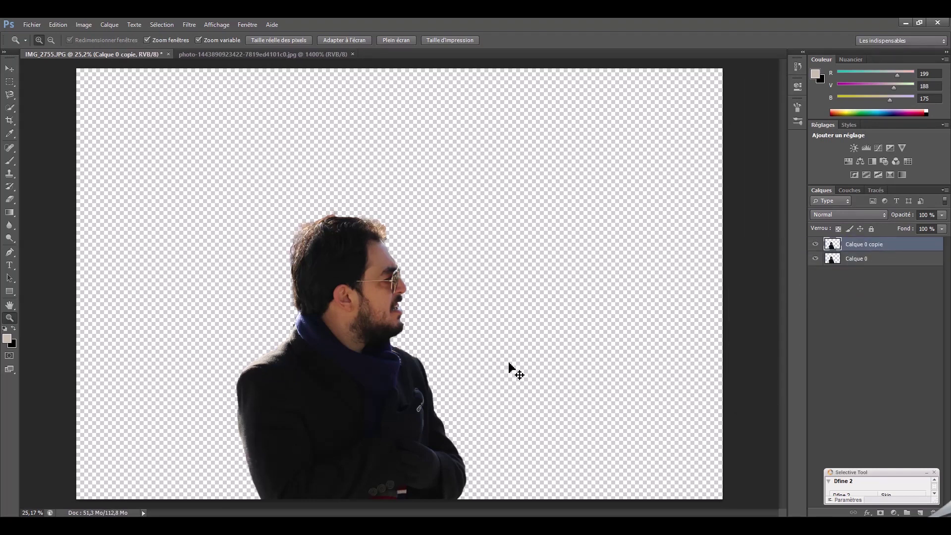
left_click(894, 513)
left_click(857, 170)
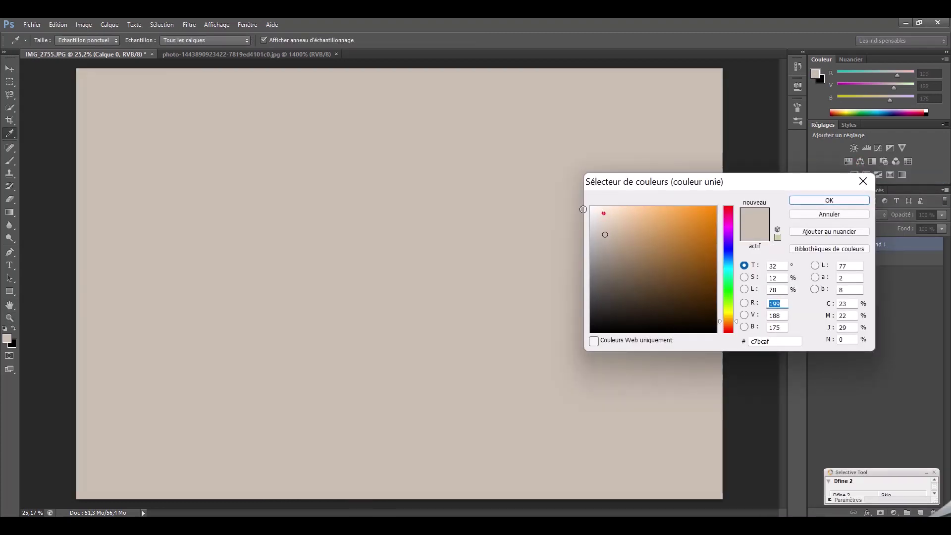
left_click(591, 207)
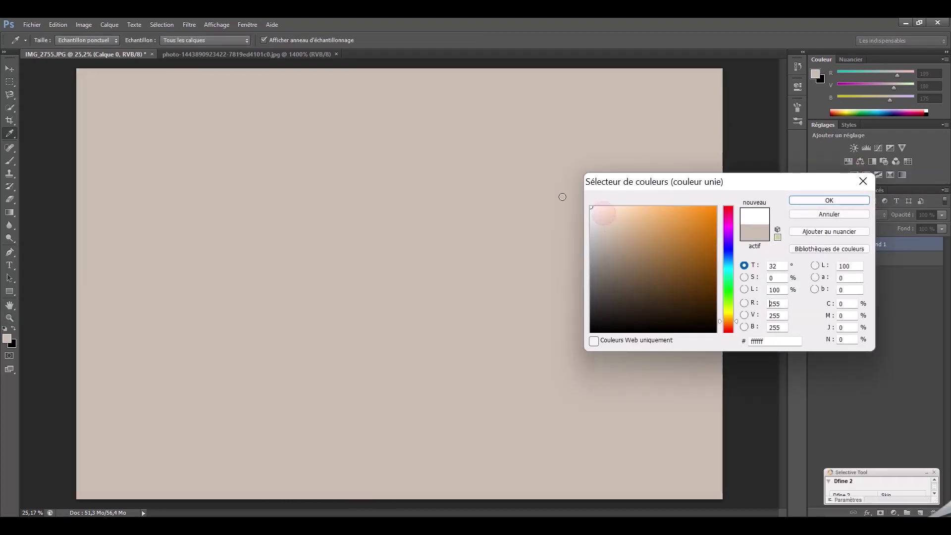
left_click(841, 200)
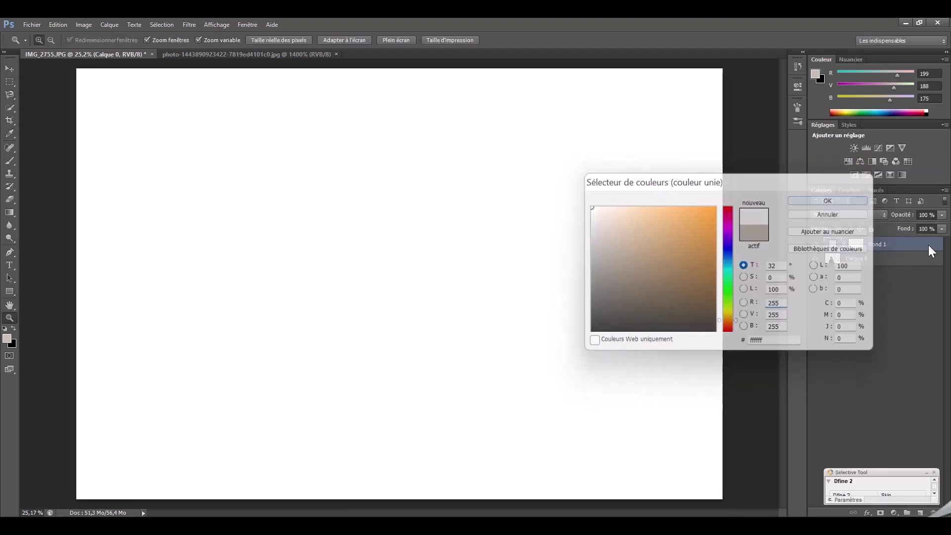
left_click_drag(885, 259, 887, 265)
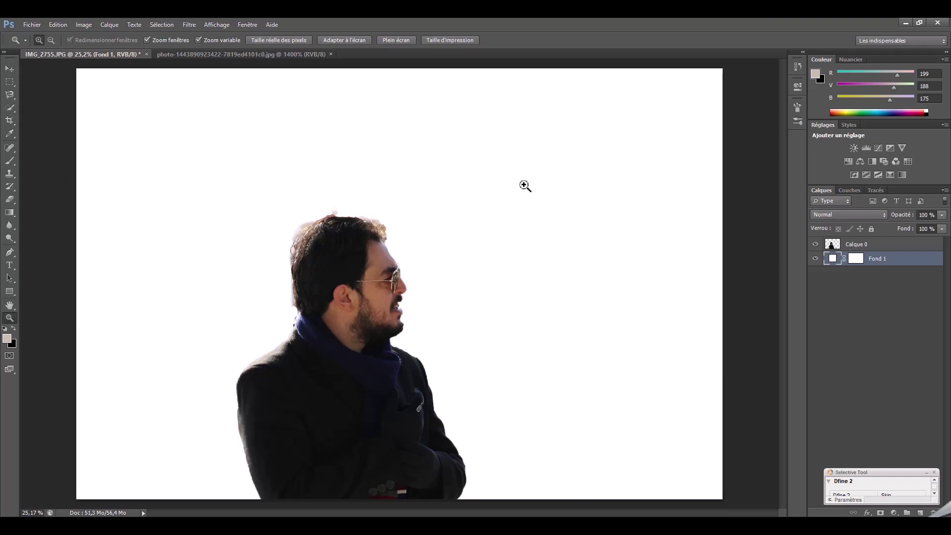
key("alt+bracketright")
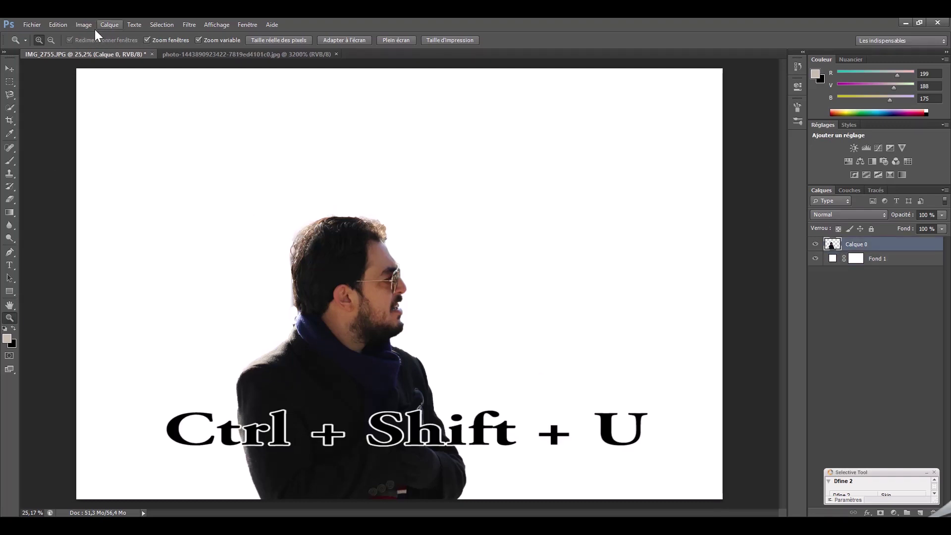
Step: Desaturate the cut-out man to black and white and bring up the mountain photo
left_click(90, 29)
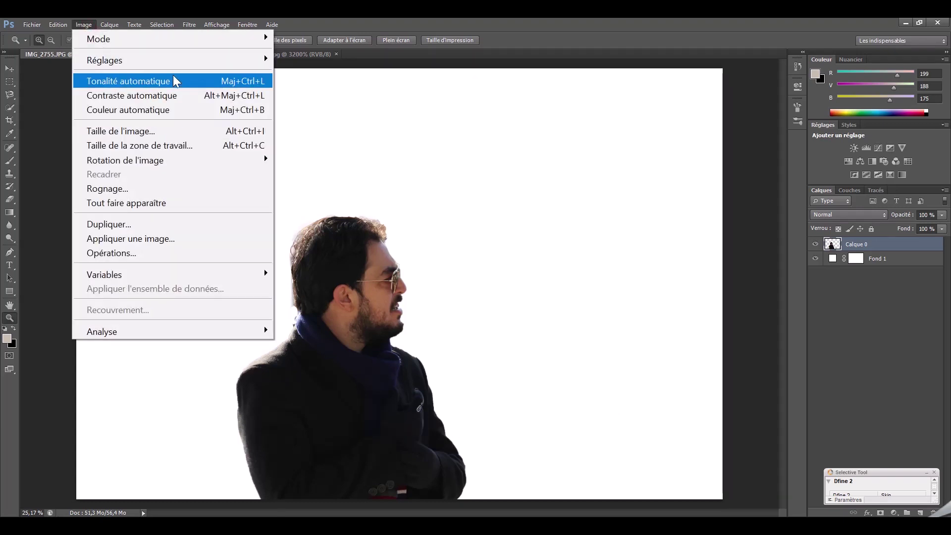
mouse_move(171, 61)
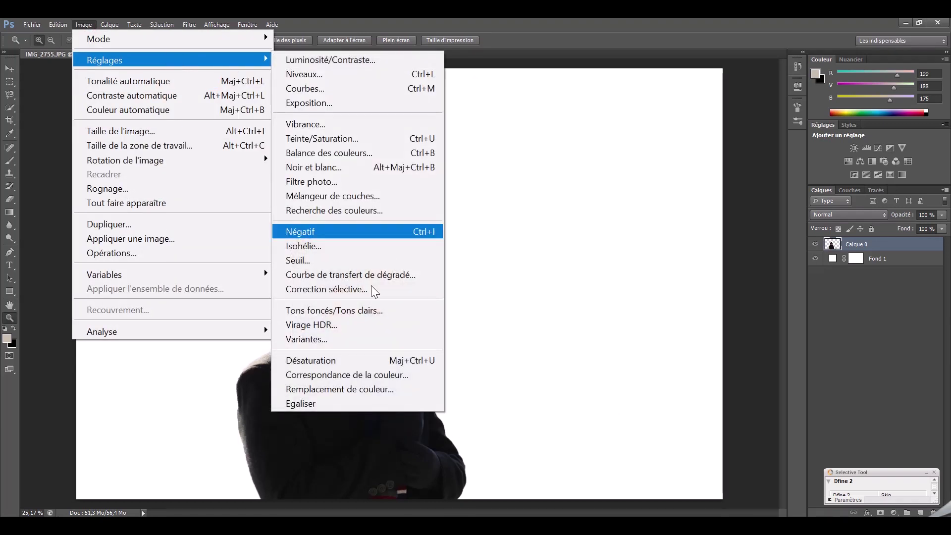
left_click(368, 361)
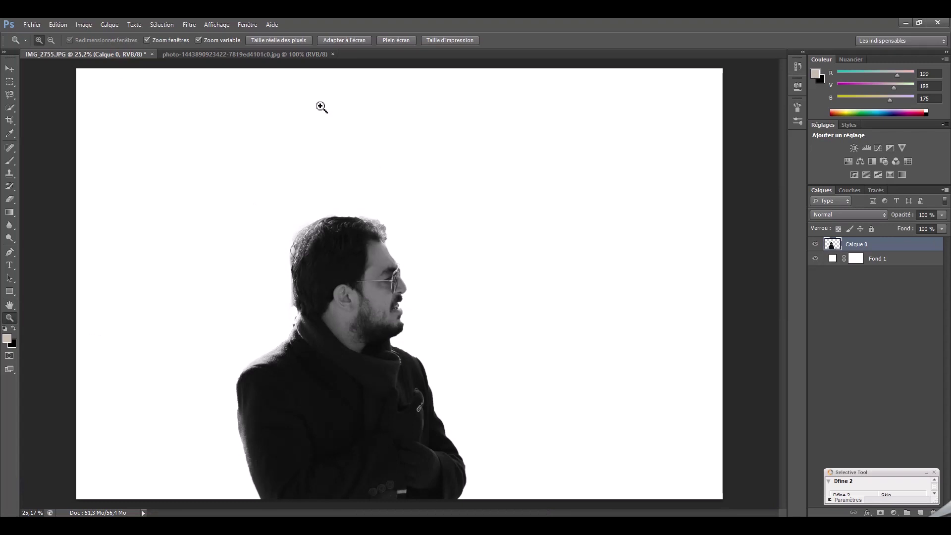
left_click(11, 69)
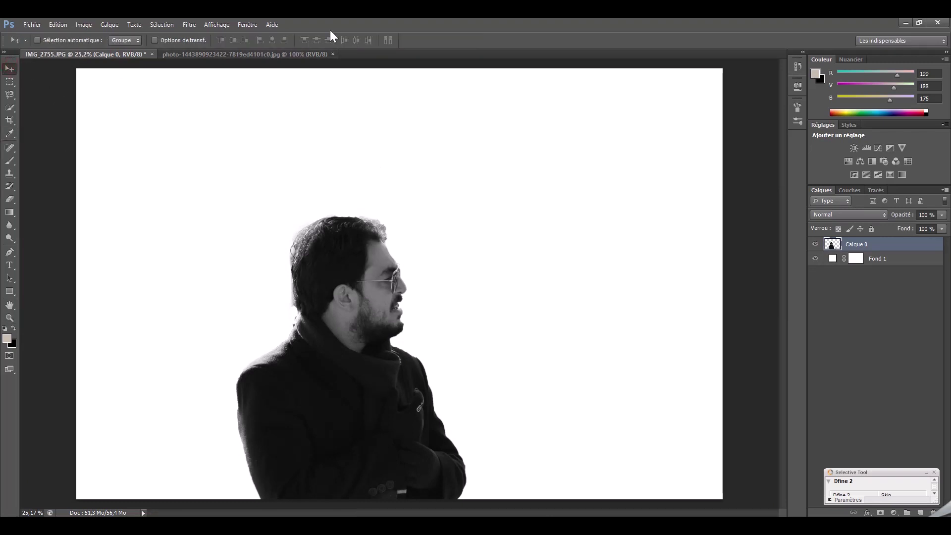
left_click(308, 55)
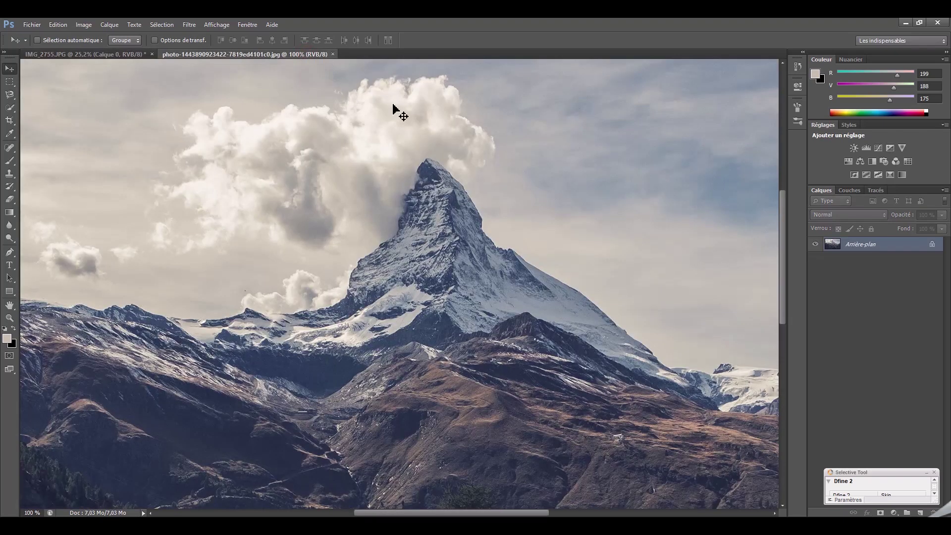
Step: Drag the mountain photo into the portrait document as Calque 1 and reposition it
left_click_drag(311, 55, 519, 111)
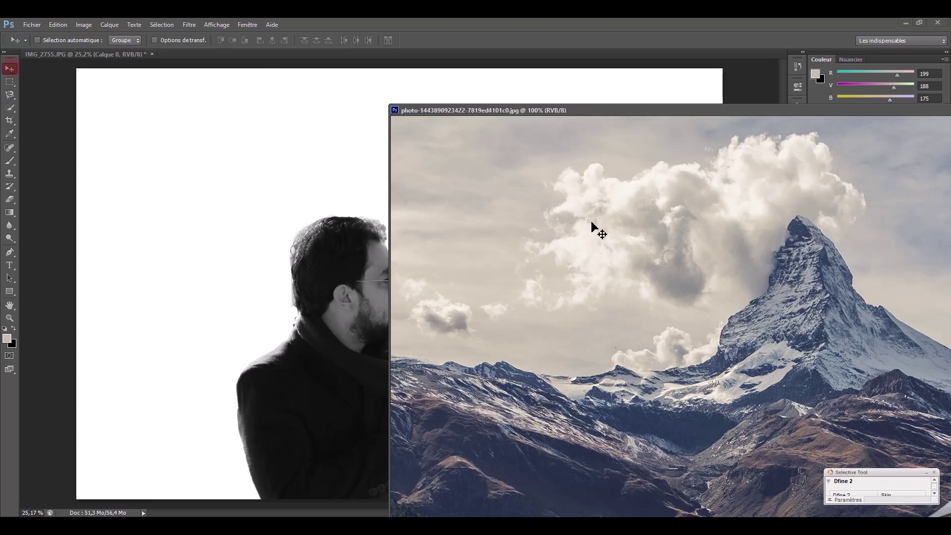
left_click_drag(458, 237, 276, 227)
mouse_move(523, 116)
left_mouse_down()
mouse_move(404, 66)
mouse_move(297, 54)
left_mouse_up()
key("ctrl+Tab")
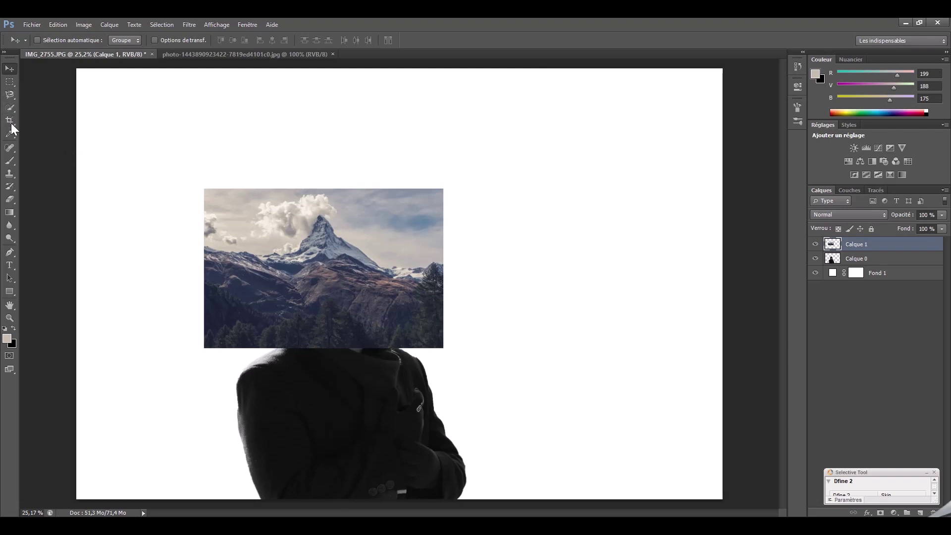
key("m")
right_click(339, 221)
left_click(438, 358)
mouse_move(443, 349)
left_mouse_down()
mouse_move(504, 408)
mouse_move(592, 466)
left_mouse_up()
Step: Set the mountain layer to 59% opacity and enlarge it to about 206% over the man
left_click_drag(408, 402, 356, 370)
left_click_drag(942, 215, 927, 227)
mouse_move(423, 279)
left_mouse_down()
mouse_move(416, 266)
mouse_move(429, 254)
mouse_move(412, 262)
left_mouse_up()
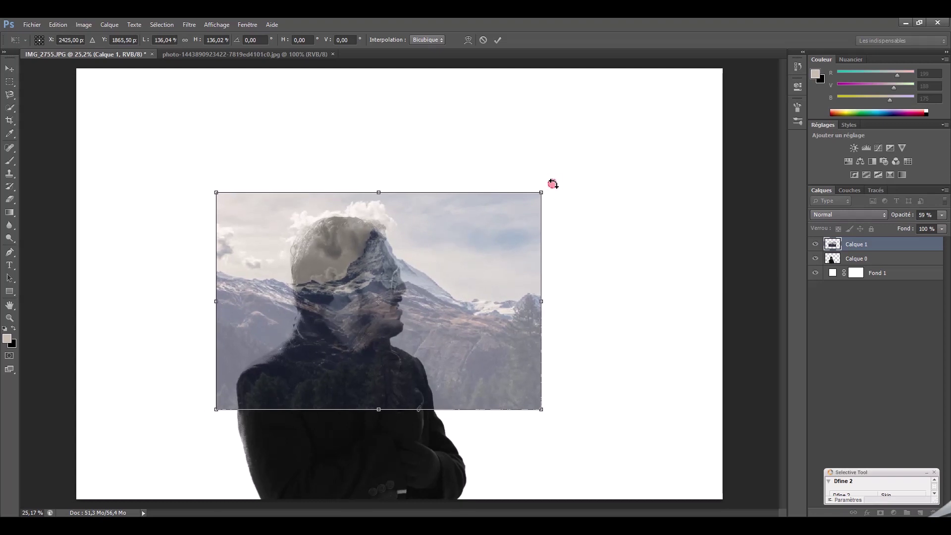
left_click_drag(553, 184, 550, 174)
left_click_drag(543, 398, 646, 503)
left_click_drag(573, 425, 551, 436)
Step: Tilt the mountain about -1.5°, fine-tune its position and commit the transform
left_click_drag(653, 176, 668, 191)
left_click_drag(526, 266, 524, 265)
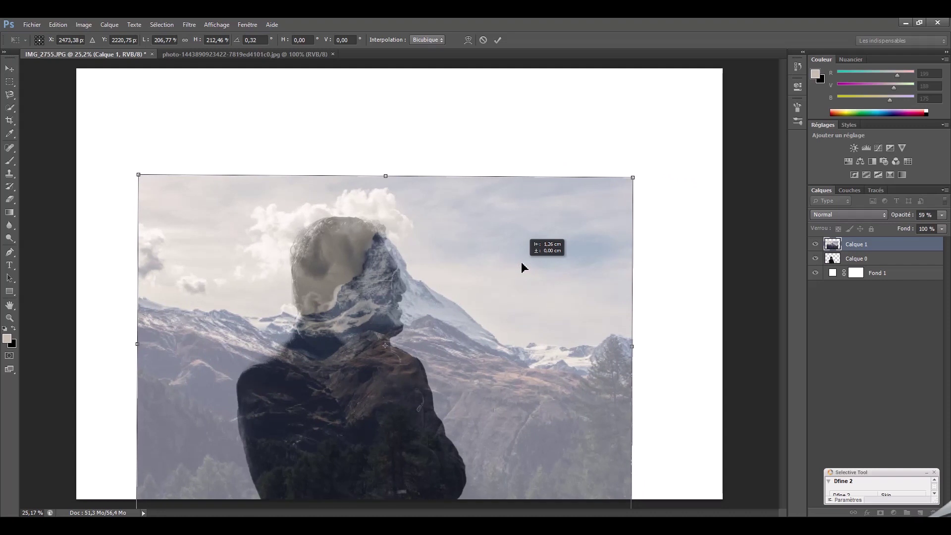
left_click_drag(395, 266, 395, 251)
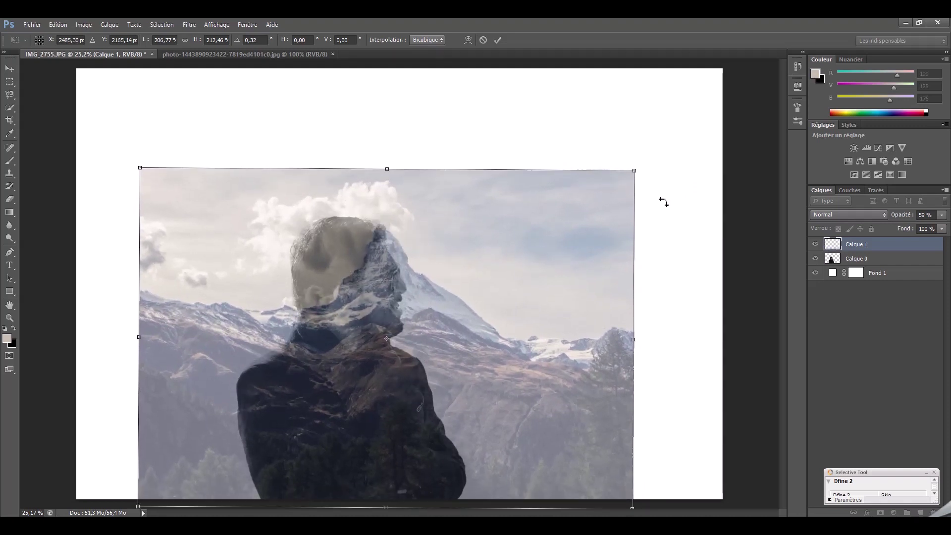
left_click_drag(647, 174, 576, 201)
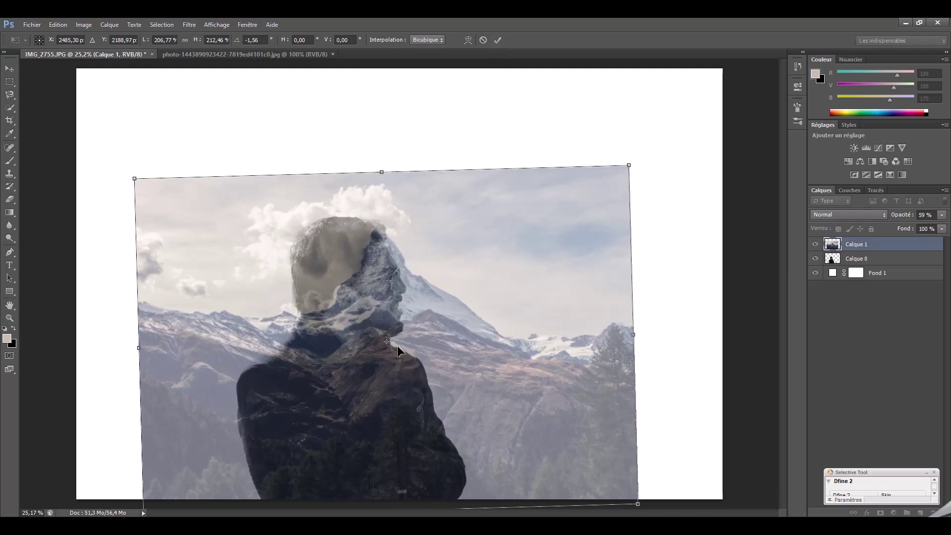
left_click(934, 214)
type("100")
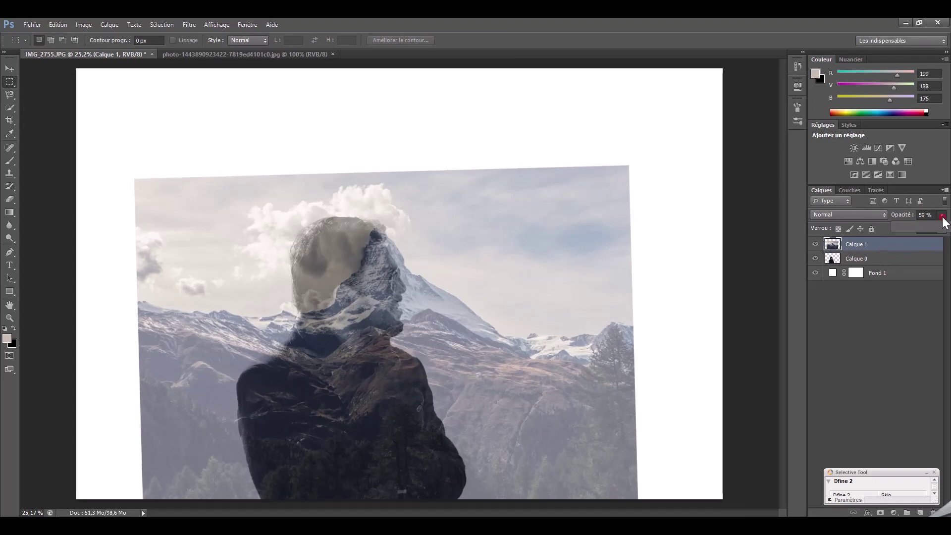
Step: Restore the mountain layer to 100% opacity and load the man's outline as a selection
left_click_drag(925, 226, 947, 229)
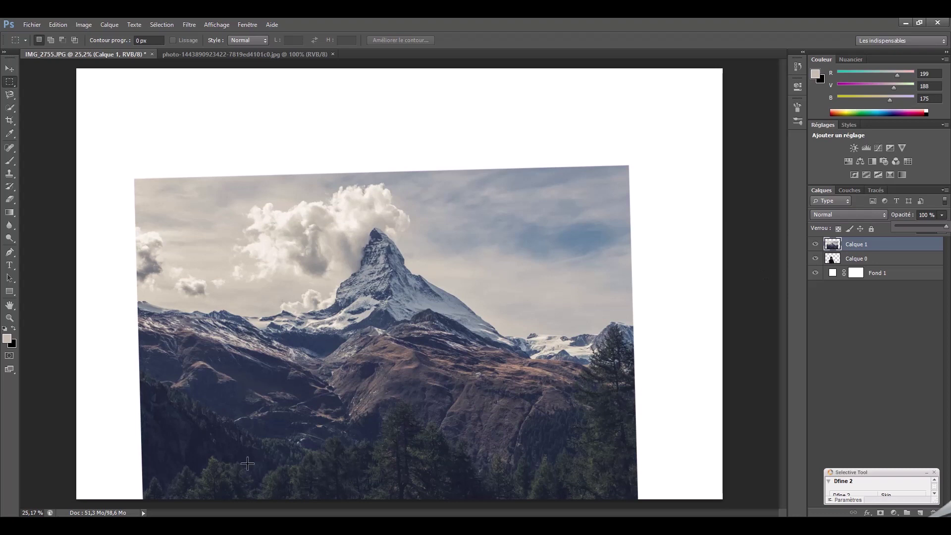
left_click(862, 262)
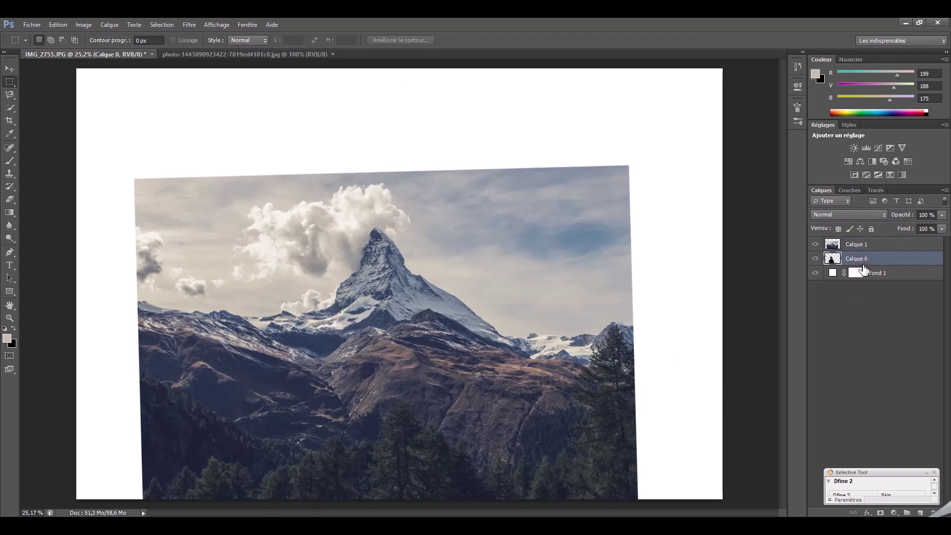
left_click(861, 262, "ctrl")
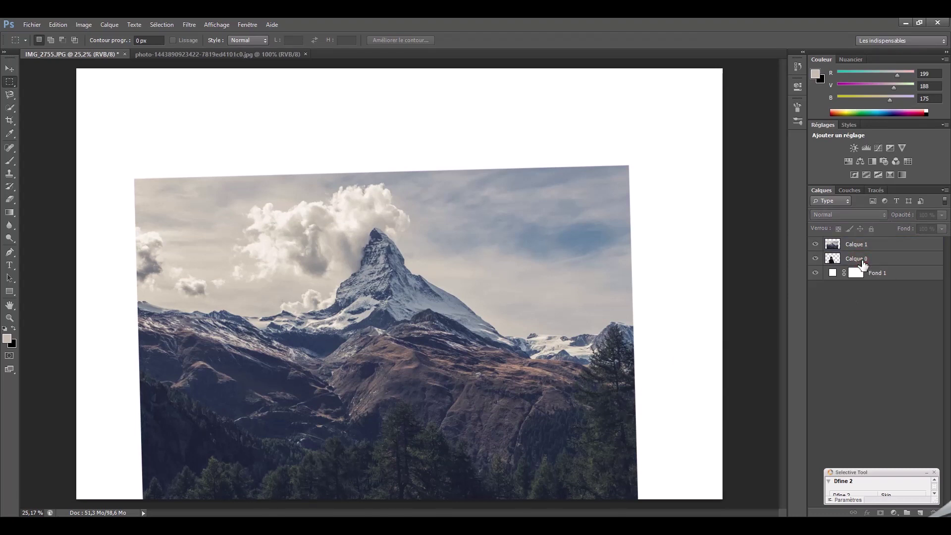
left_click(863, 263)
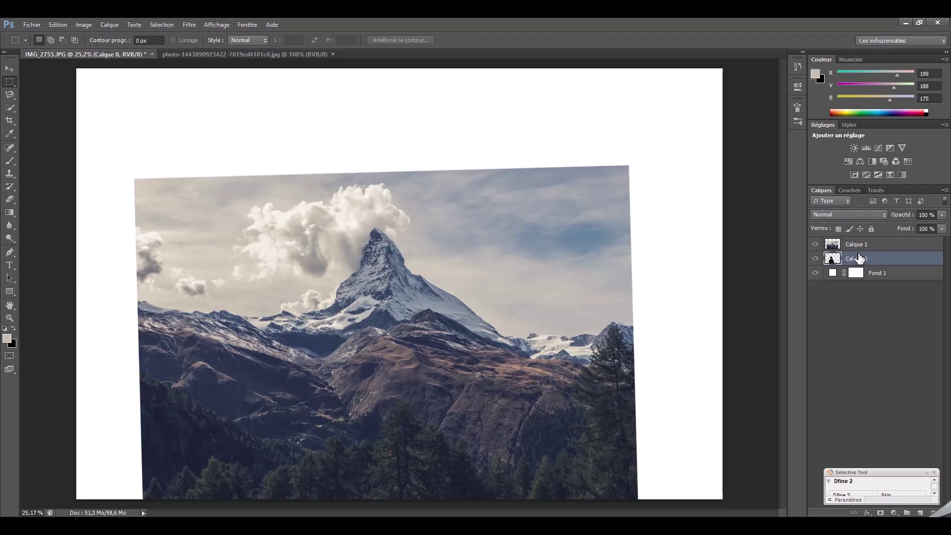
left_click(836, 260, "ctrl")
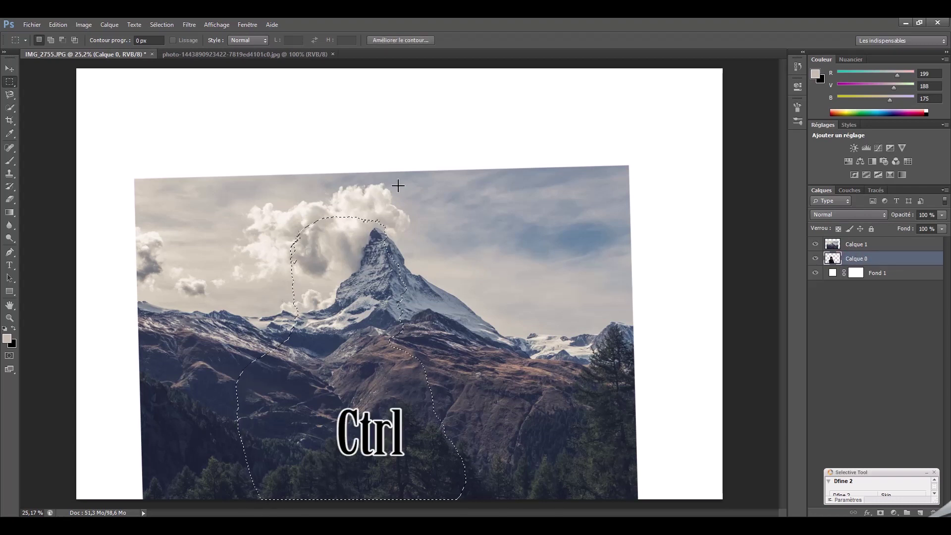
Step: Crop the canvas with free proportions to the tilted mountain's edges, removing white margins
left_click(13, 123)
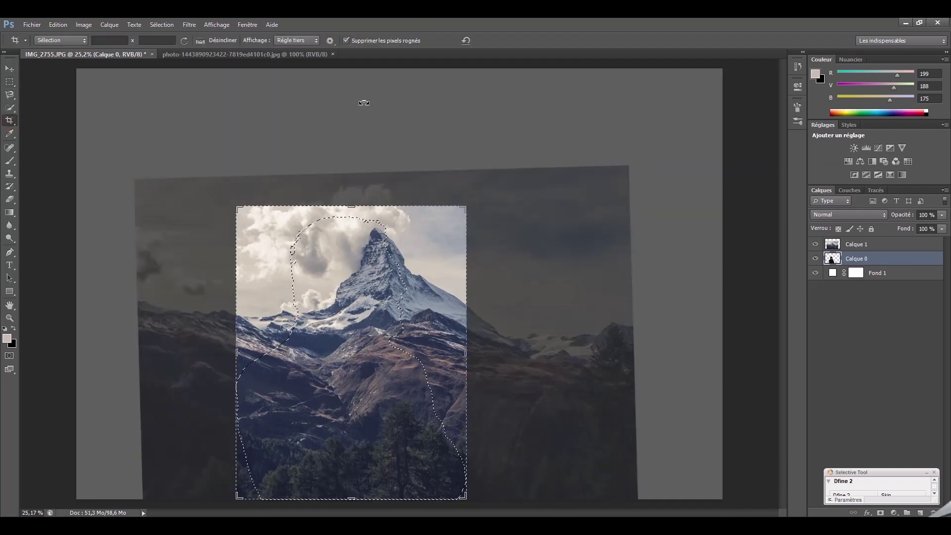
key("Escape")
left_click(877, 258, "ctrl")
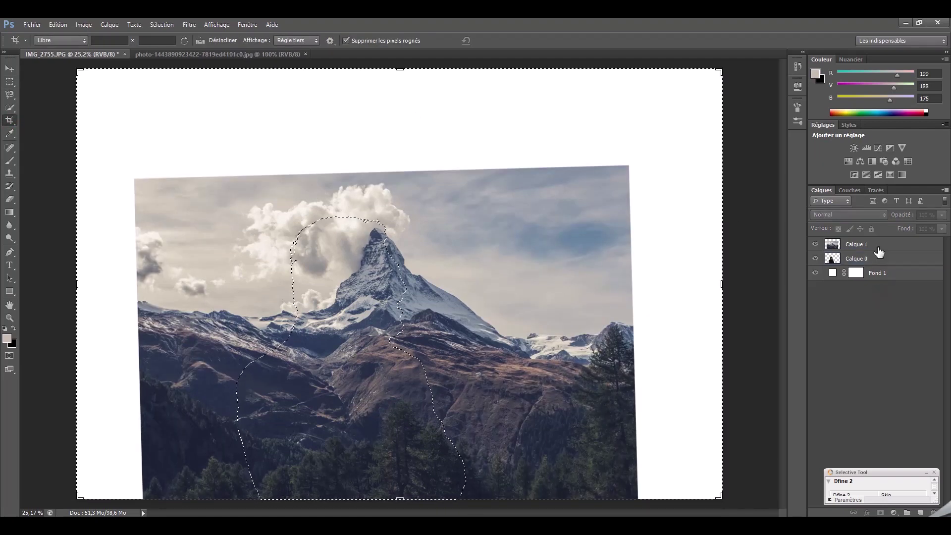
left_click(11, 120)
left_click_drag(78, 71, 97, 121)
left_click_drag(399, 445, 399, 448)
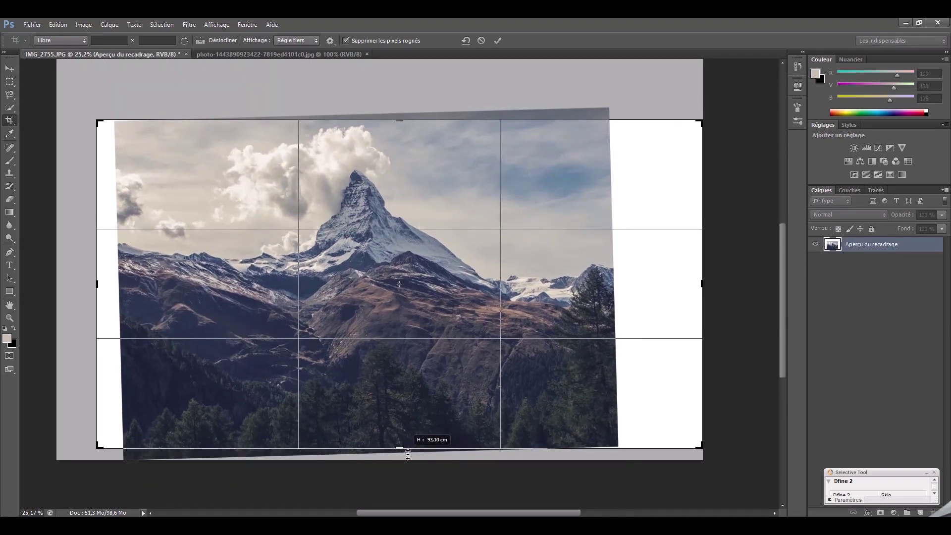
left_click_drag(711, 287, 658, 288)
left_click_drag(148, 283, 161, 284)
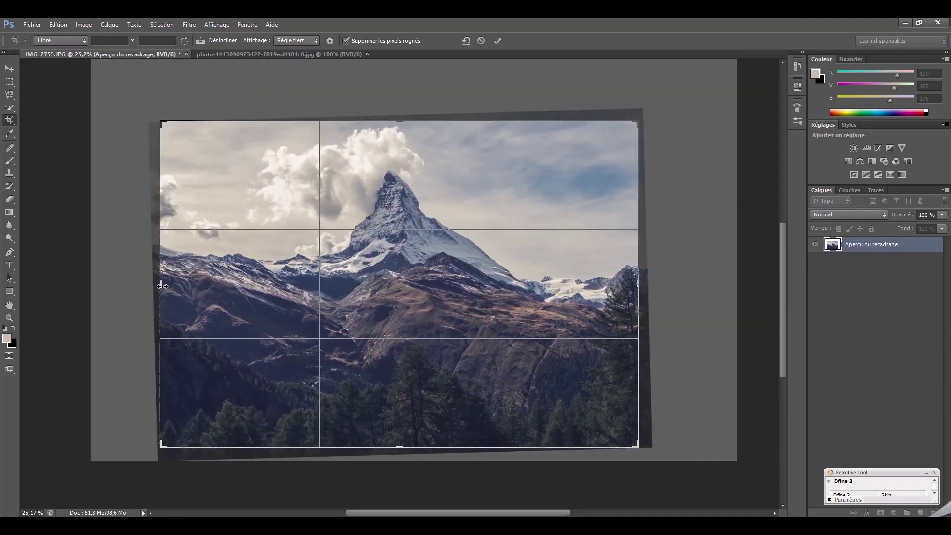
left_click(498, 40)
key("v")
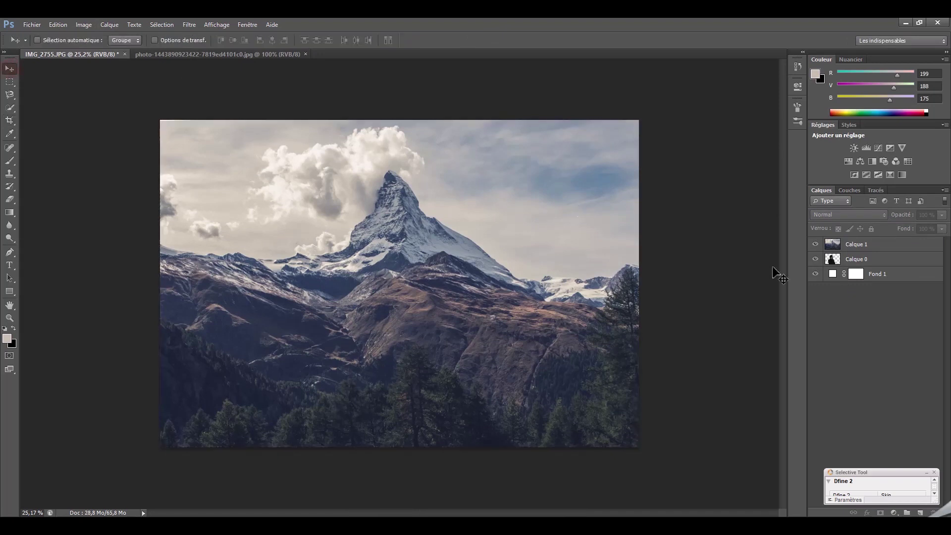
Step: Load the man's outline as a selection and add it as a layer mask on Calque 1
left_click(855, 260)
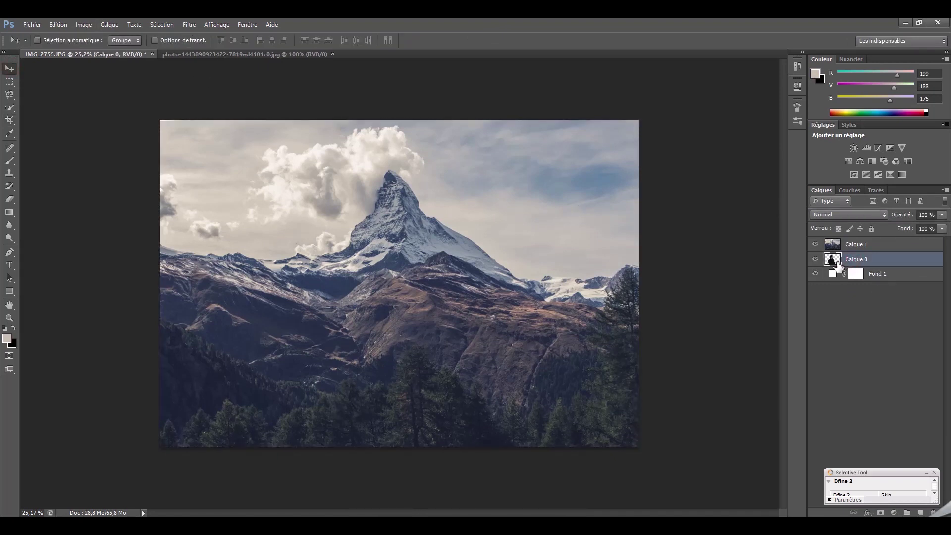
left_click(832, 258, "ctrl")
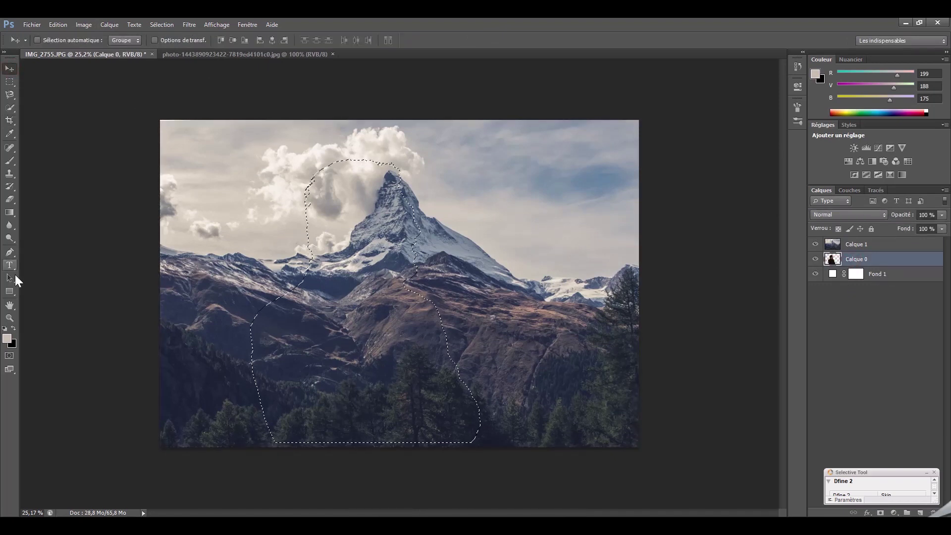
left_click(10, 317)
left_click(361, 42)
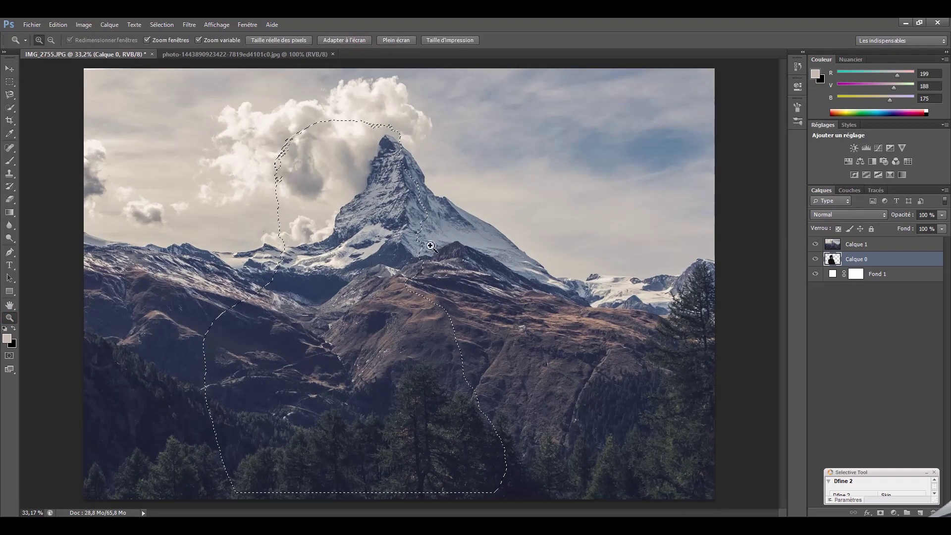
left_click(842, 245)
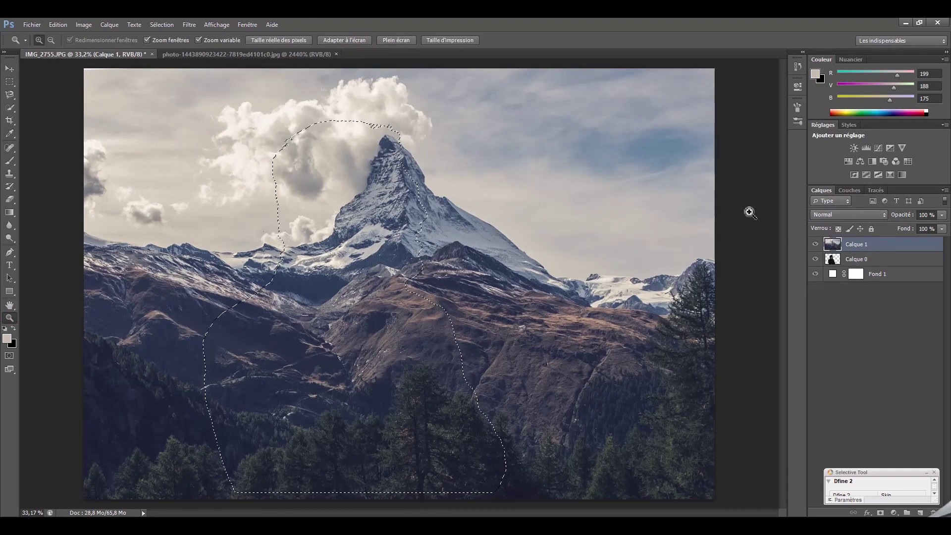
left_click(880, 512)
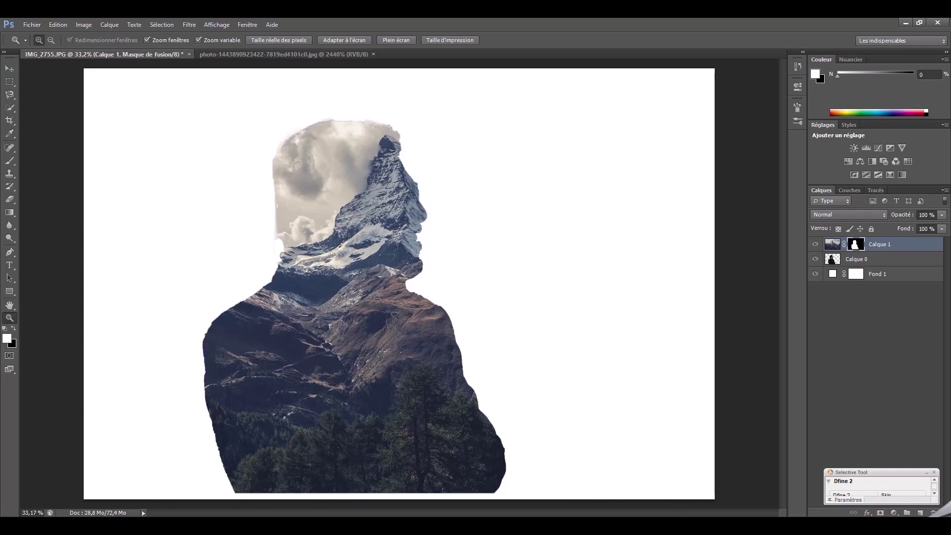
Step: Duplicate Calque 0 to the top, blend it as Eclaircir at 51% opacity, and give it a mask
left_click(877, 265, "alt")
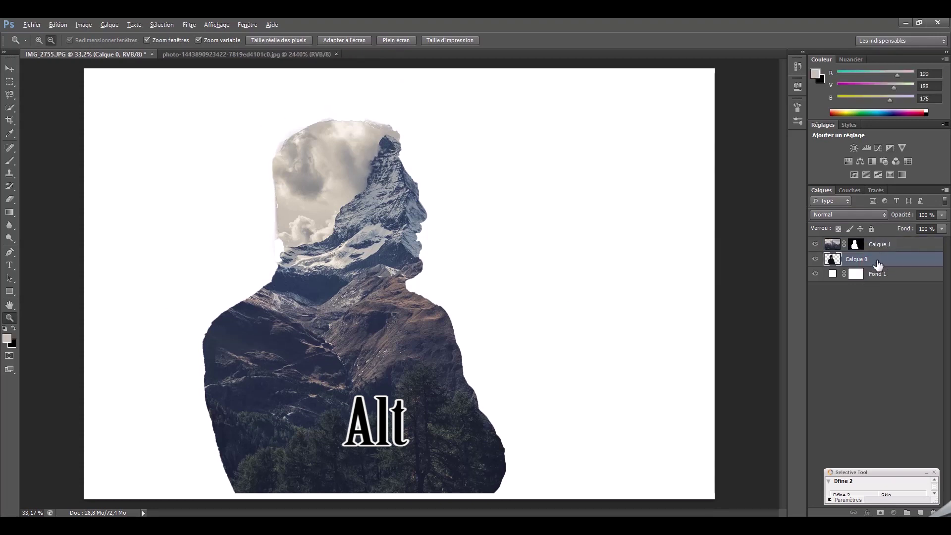
left_click_drag(877, 265, 881, 245)
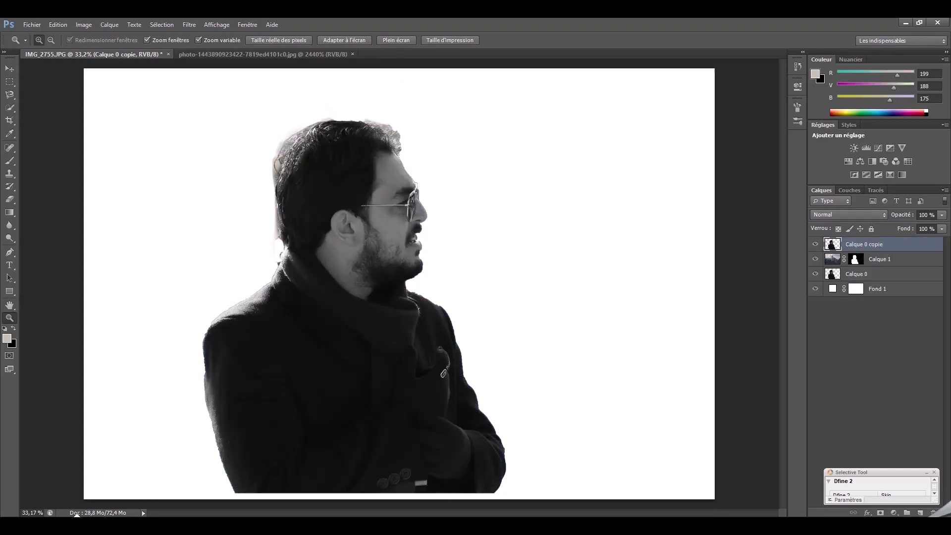
left_click(848, 215)
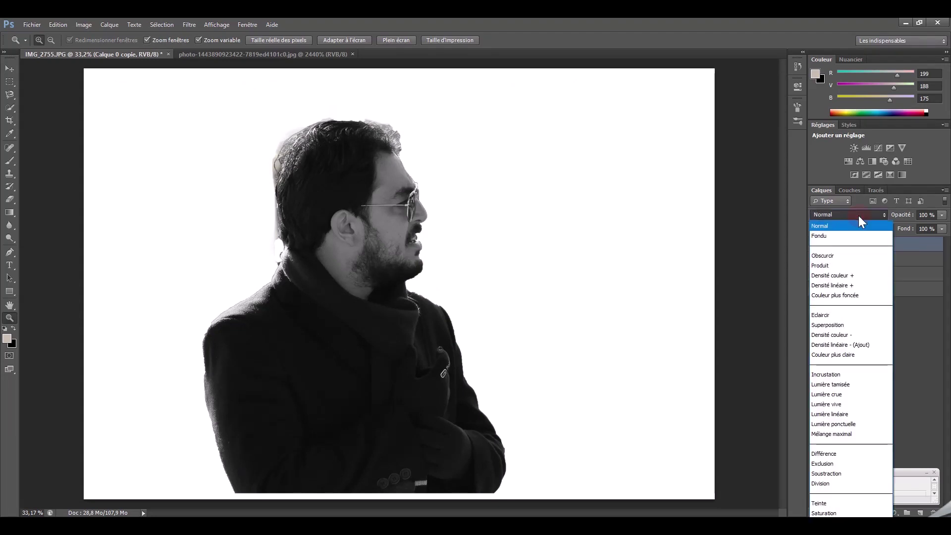
left_click(848, 307)
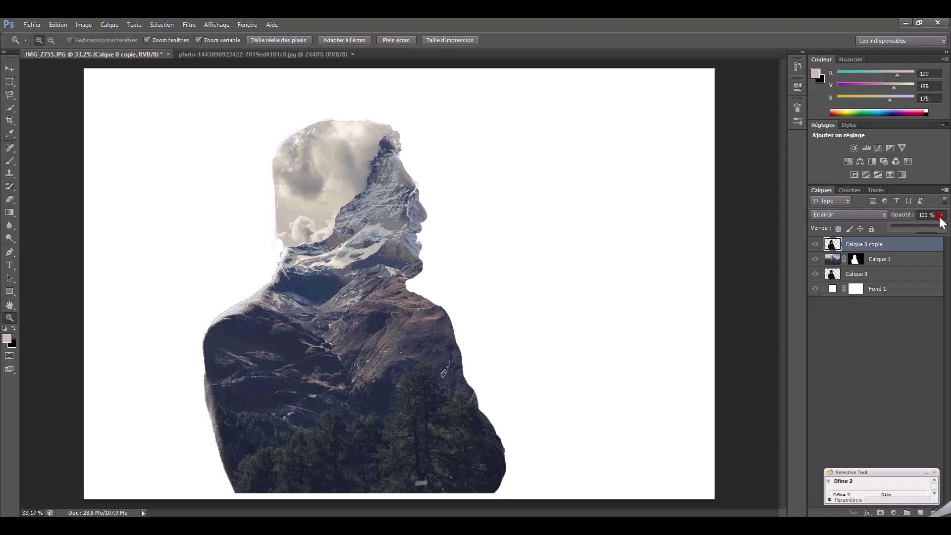
left_click_drag(940, 219, 918, 228)
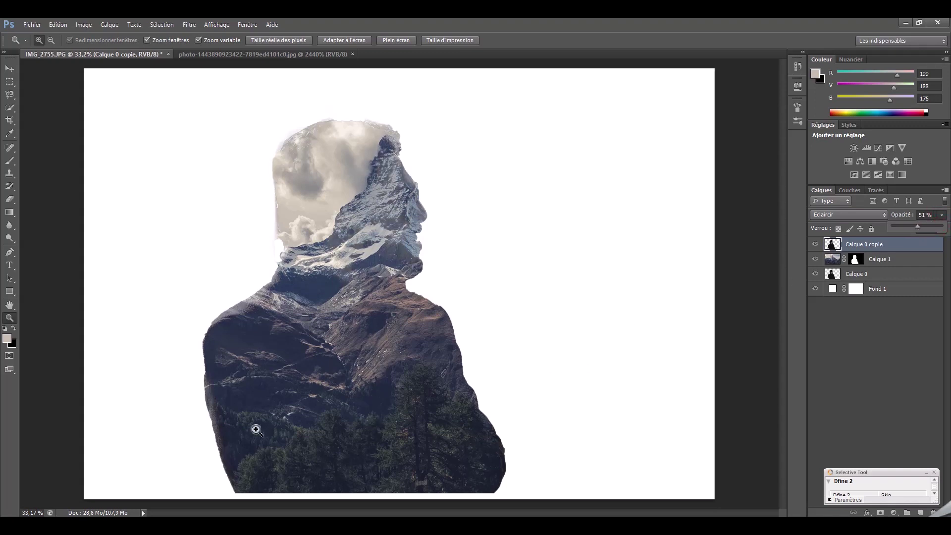
left_click(443, 373)
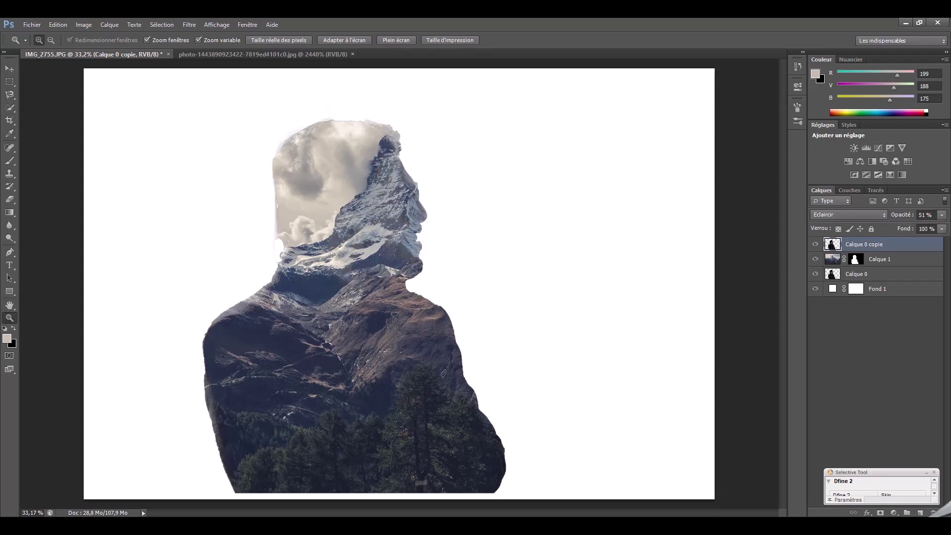
left_click(881, 514)
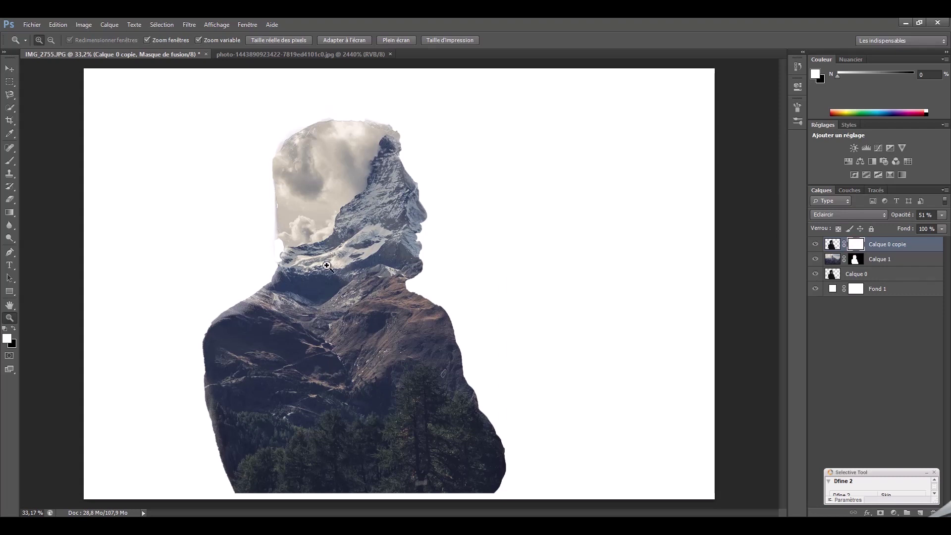
Step: Brush black into the copy's mask over the shoulder and the silhouette's left edge
left_click(13, 109)
left_click(9, 161)
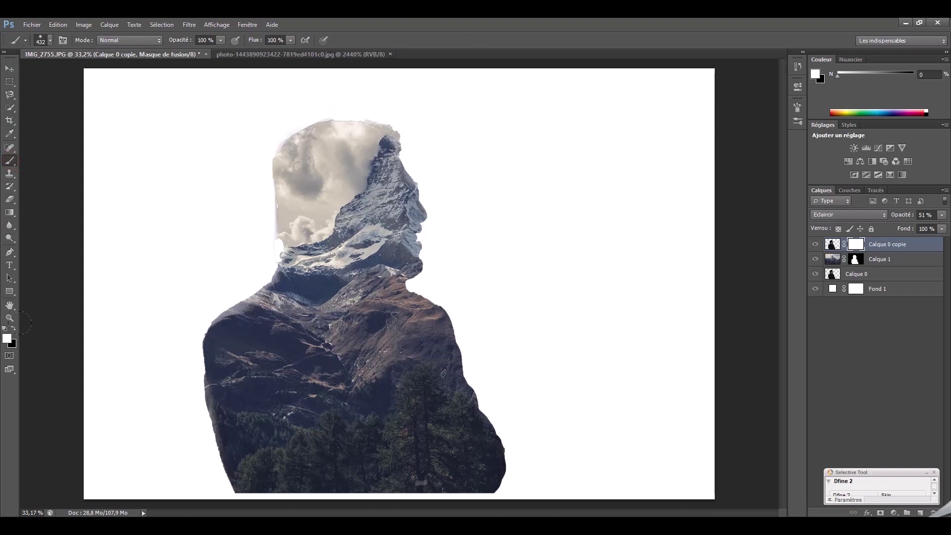
left_click(14, 328)
left_click_drag(275, 303, 344, 304)
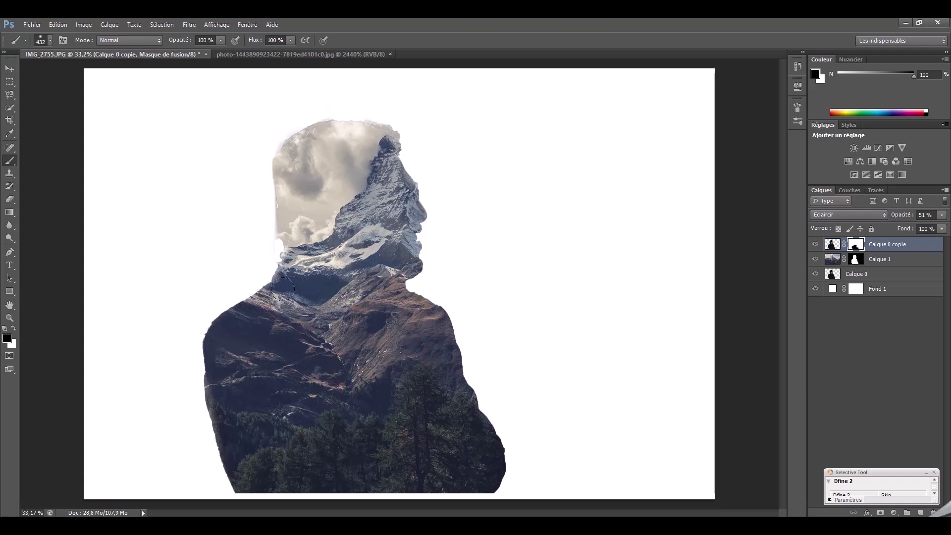
left_click_drag(233, 379, 221, 394)
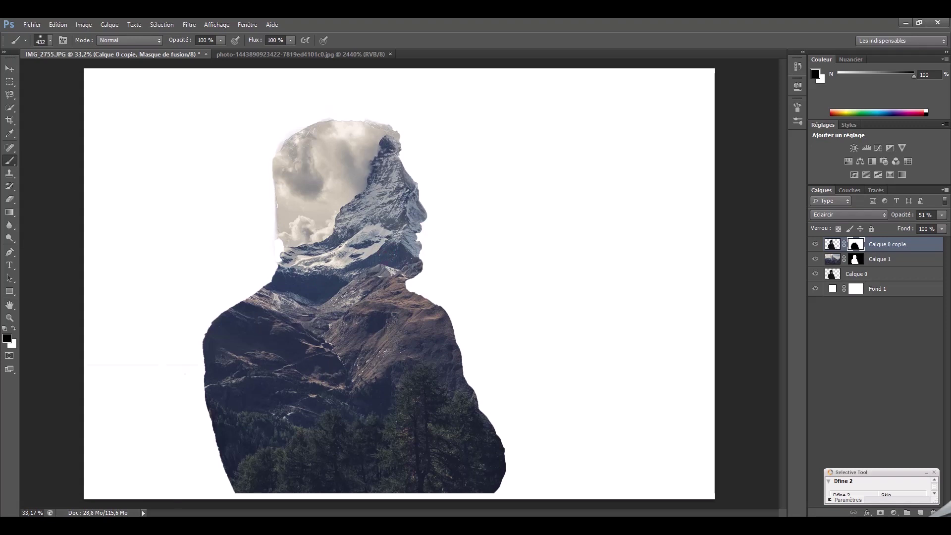
Step: Paint the man's face, beard and cheek back through the mountain in Calque 1's mask
left_click(861, 265)
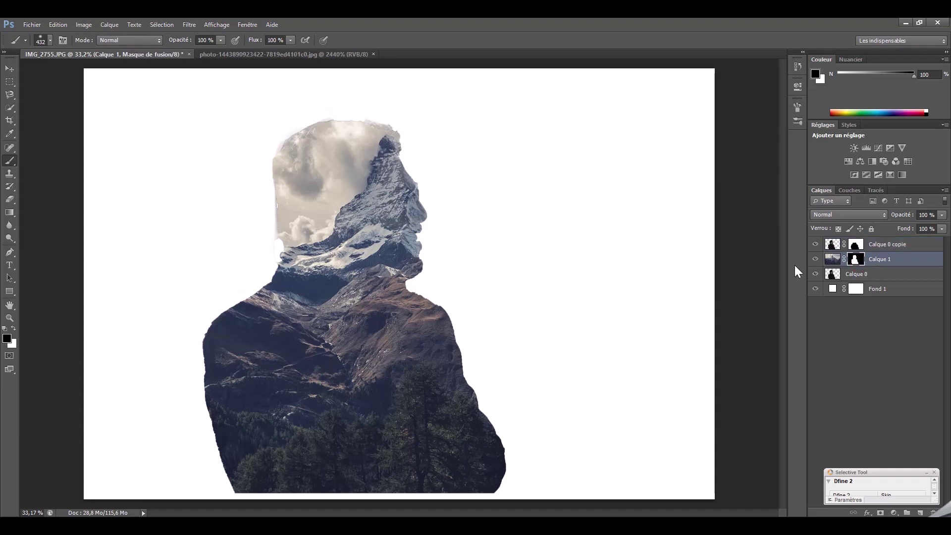
mouse_move(418, 194)
left_mouse_down()
mouse_move(397, 236)
mouse_move(385, 173)
mouse_move(371, 166)
mouse_move(383, 201)
left_mouse_up()
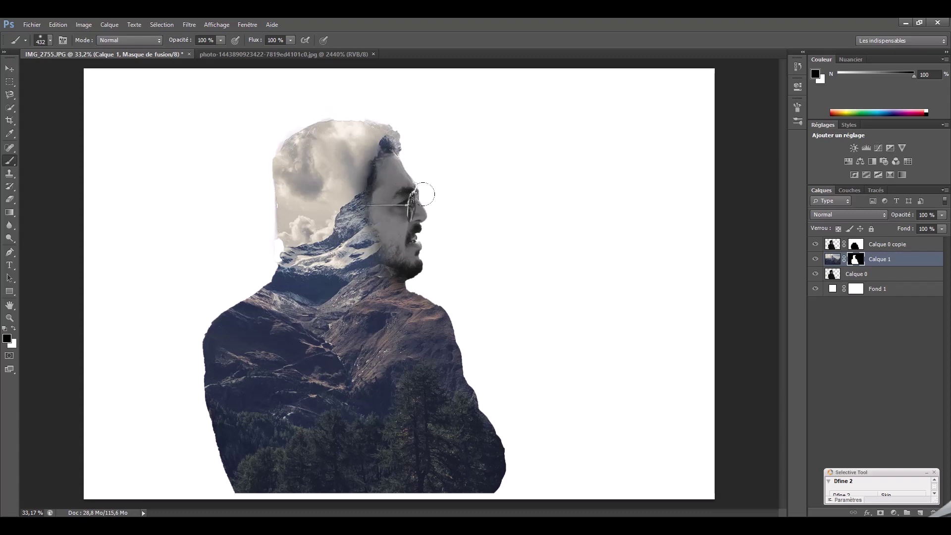
key("ctrl+alt+z")
key("ctrl+shift+z")
key("ctrl+shift+z")
key("ctrl+shift+z")
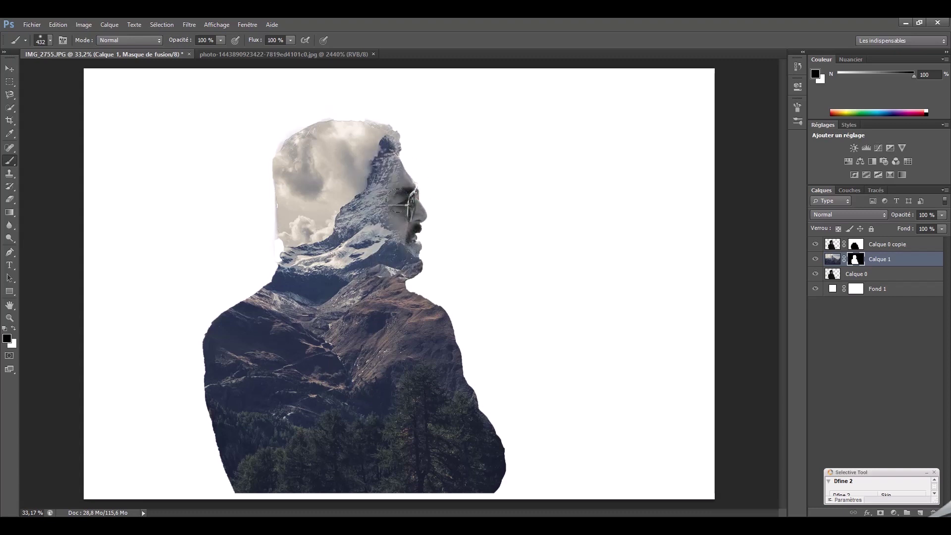
mouse_move(404, 228)
left_mouse_down()
mouse_move(402, 280)
mouse_move(371, 213)
mouse_move(389, 179)
left_mouse_up()
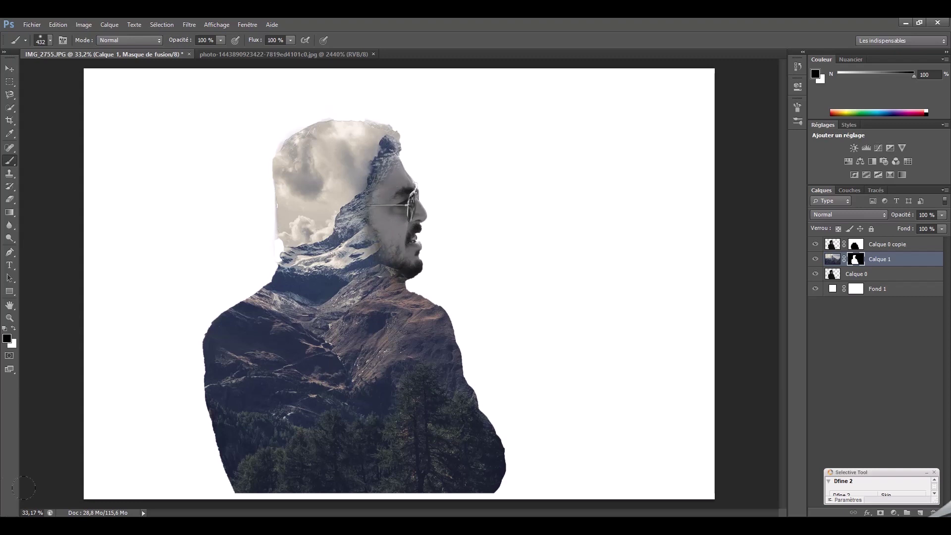
double_click(833, 291)
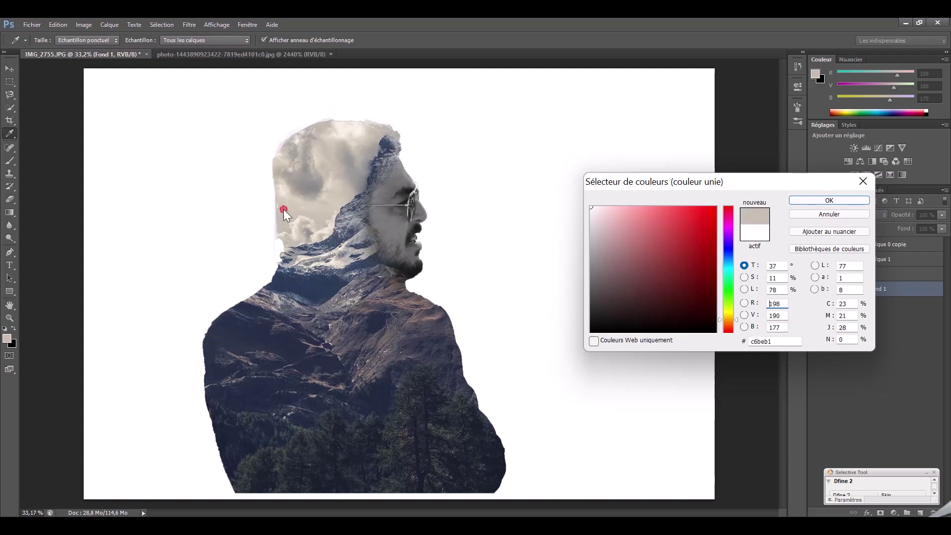
Step: Make the Fond 1 fill the beige cloud tone c6beb1 sampled from the clouds
left_click(283, 209)
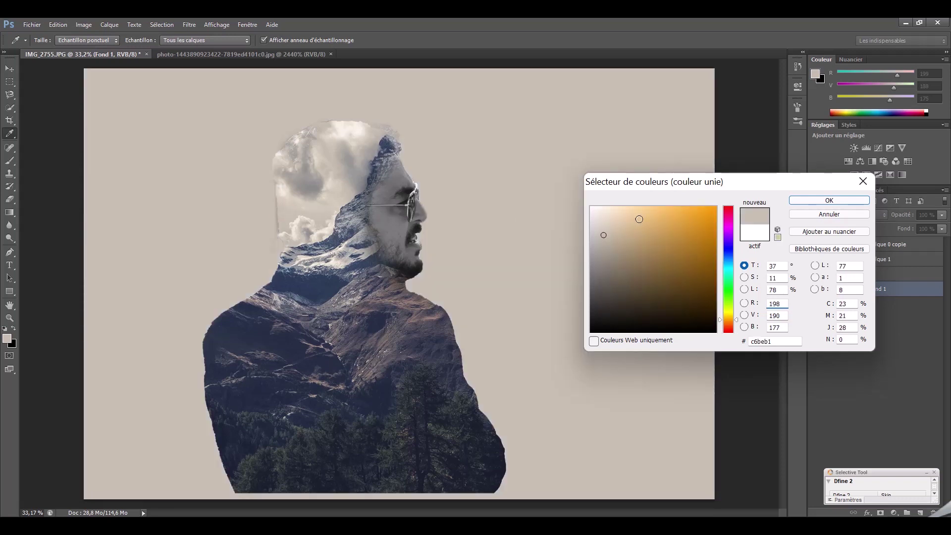
key("b")
left_click(813, 197)
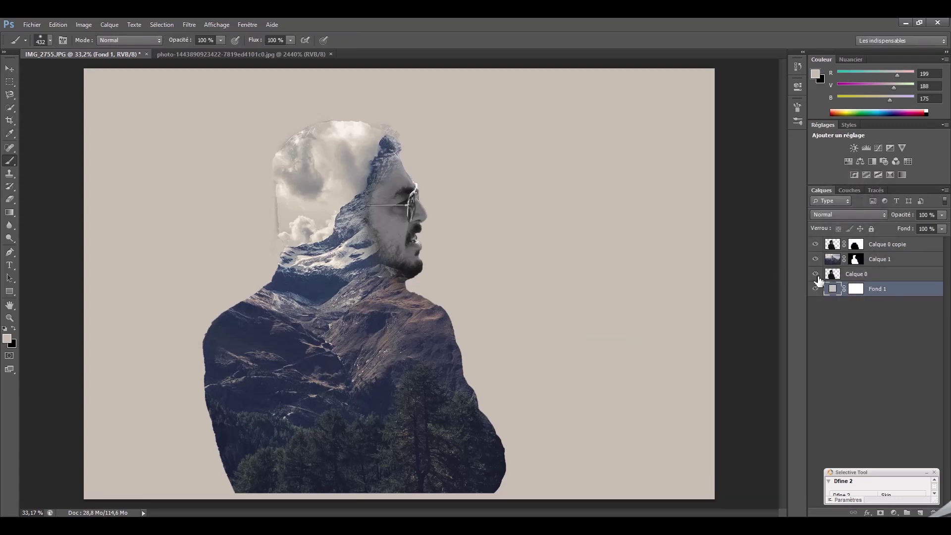
Step: Duplicate the mountain layer Calque 1 and delete the copy's layer mask
left_click(889, 261)
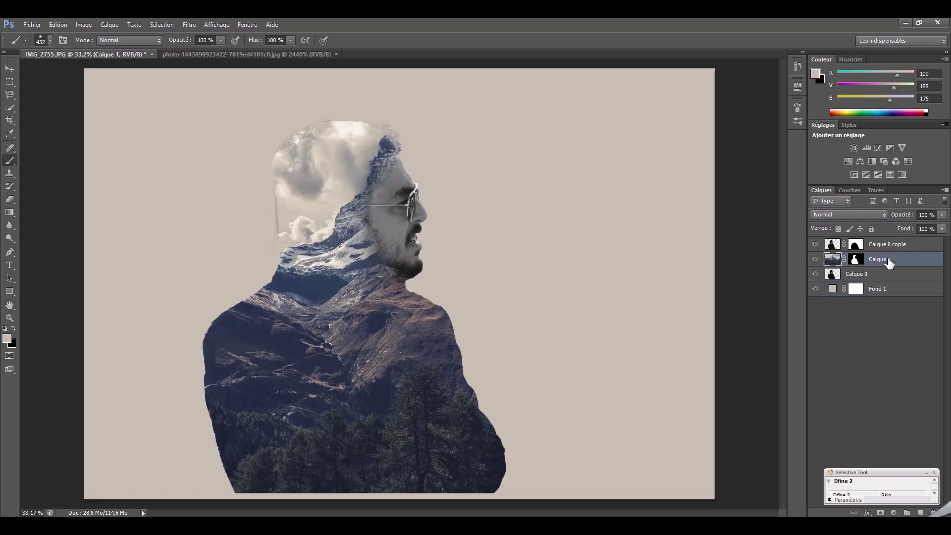
key("ctrl+j")
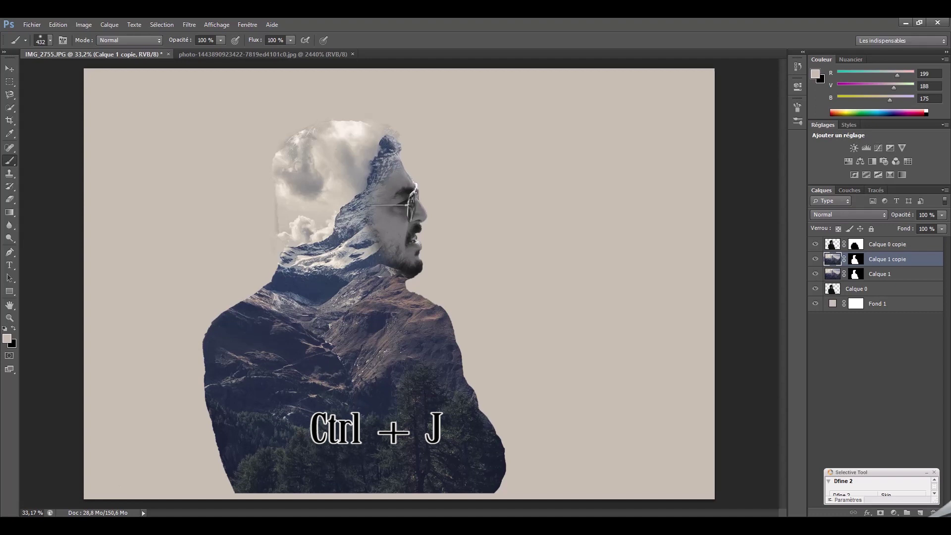
left_click(856, 262)
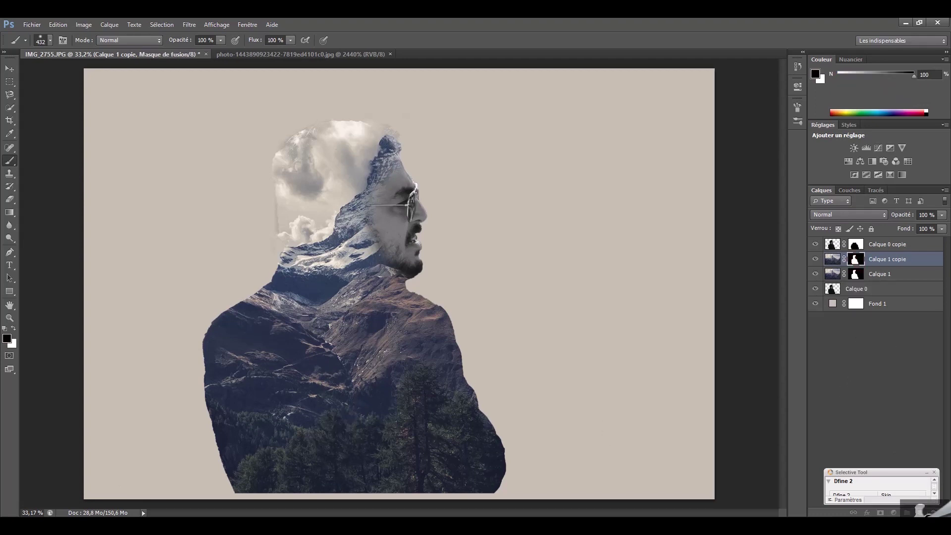
key("Delete")
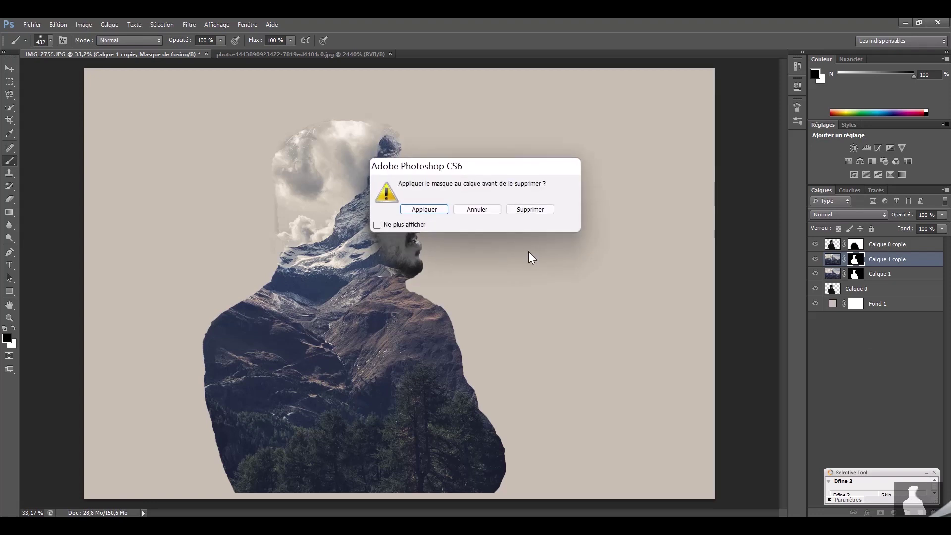
left_click(525, 209)
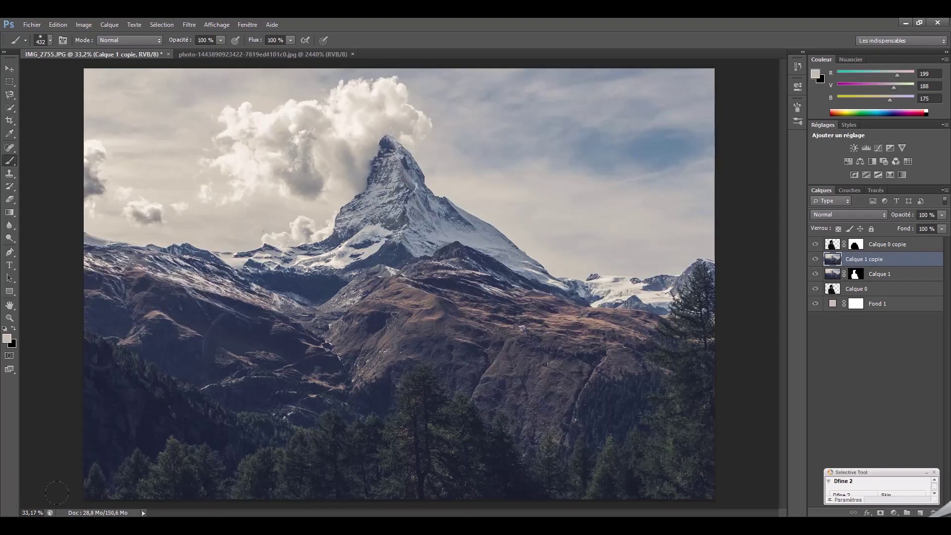
Step: Blend Calque 1 copie as Eclaircir and hide it with an all-black mask
left_click(864, 214)
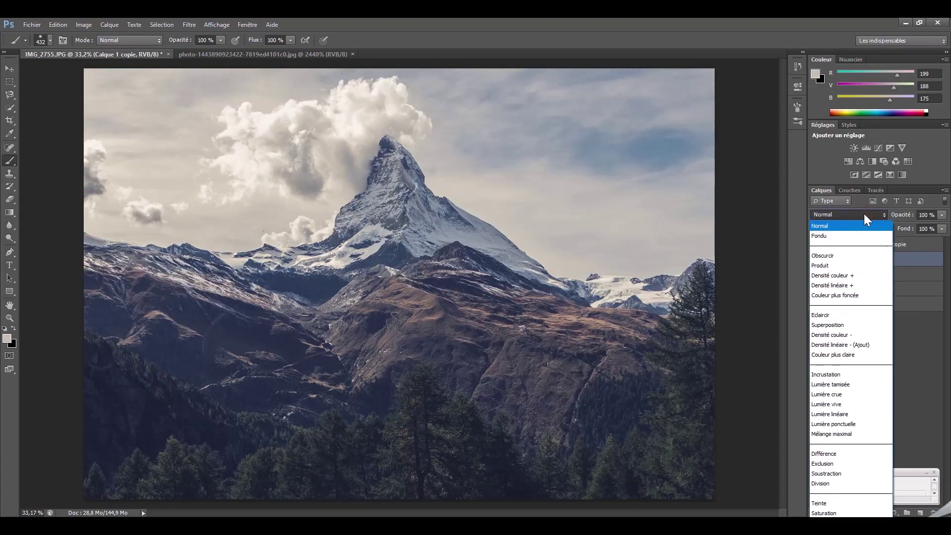
left_click(864, 313)
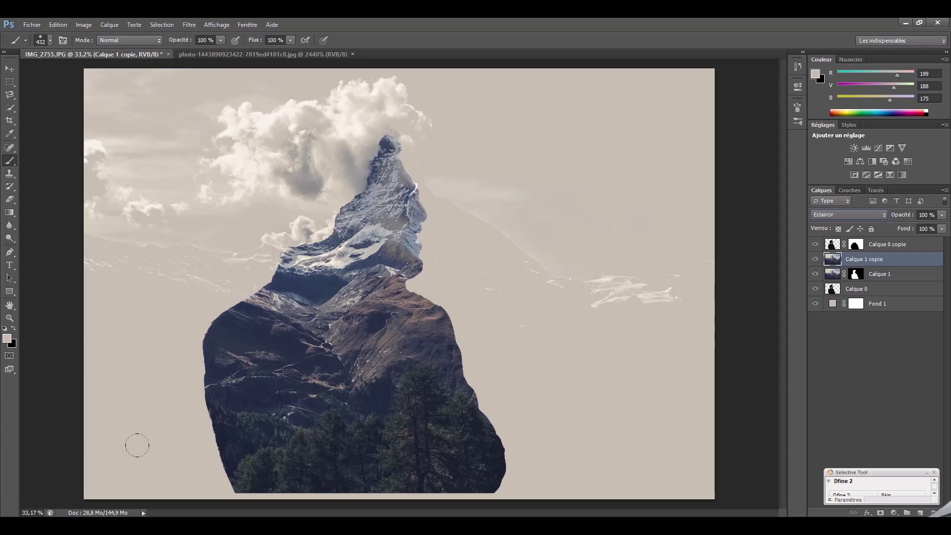
key("alt")
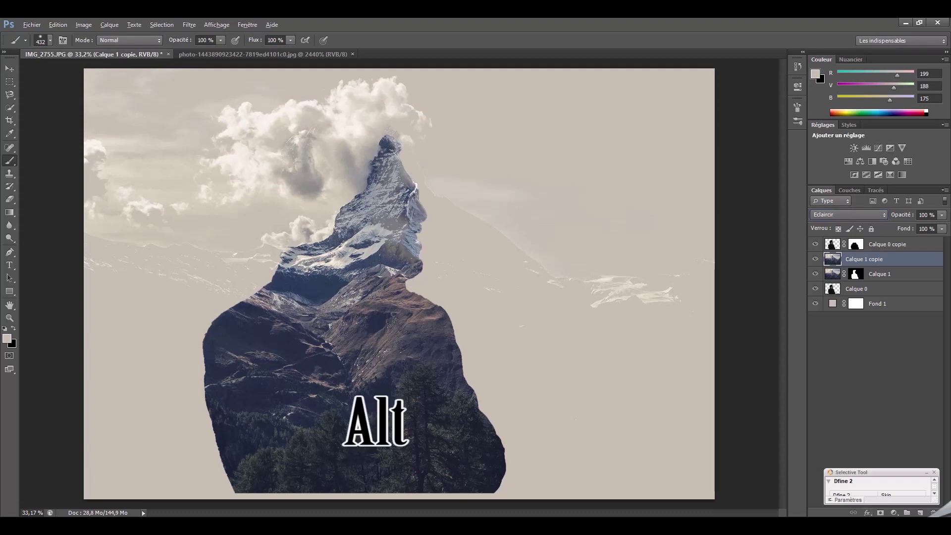
left_click(880, 514, "alt")
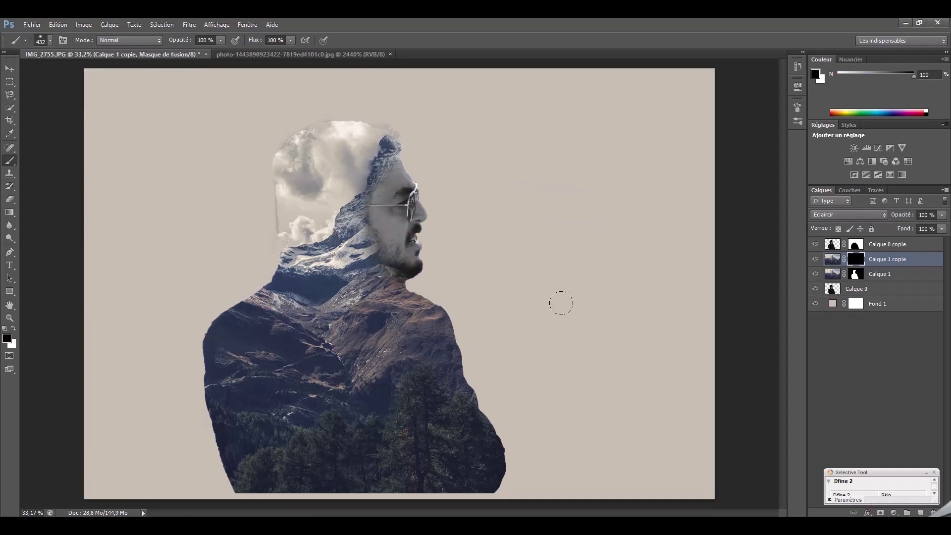
Step: Set white as the painting colour with brush opacity around 46%
left_click(11, 327)
left_click(220, 40)
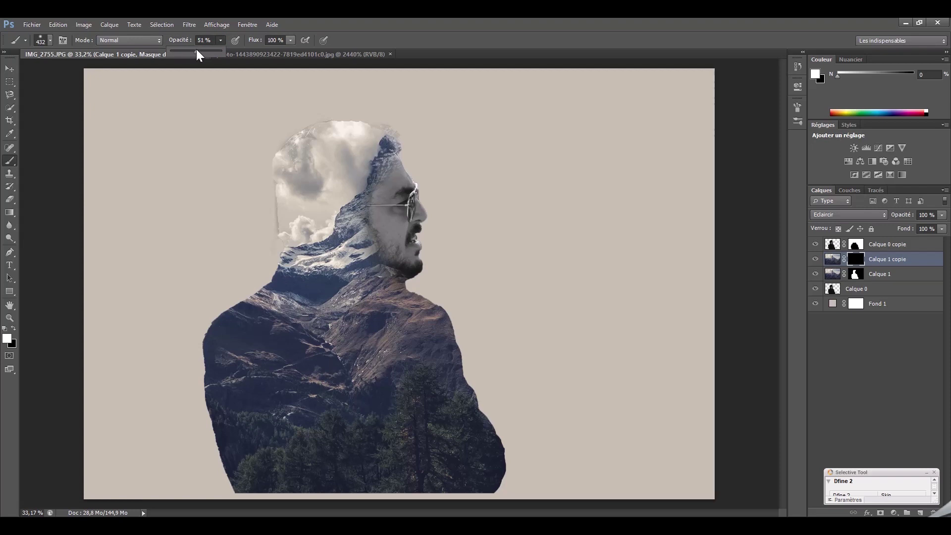
left_click(382, 128)
Step: Paint clouds back in above and left of the man's head, plus faint wisps below
left_click_drag(349, 111, 381, 111)
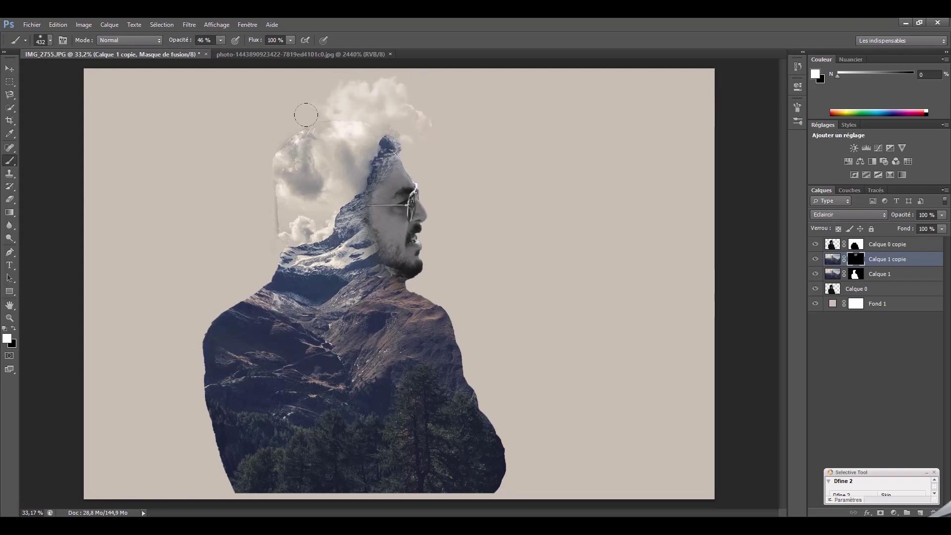
left_click_drag(304, 107, 338, 91)
mouse_move(280, 144)
left_mouse_down()
mouse_move(248, 119)
mouse_move(264, 139)
left_mouse_up()
left_click_drag(314, 159, 222, 148)
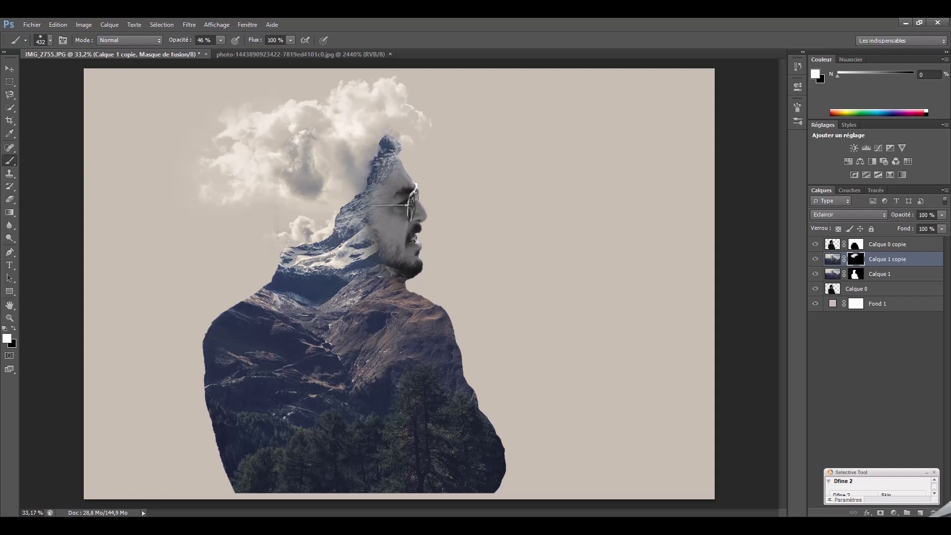
left_click(300, 209)
left_click_drag(300, 172, 269, 158)
left_click(277, 235)
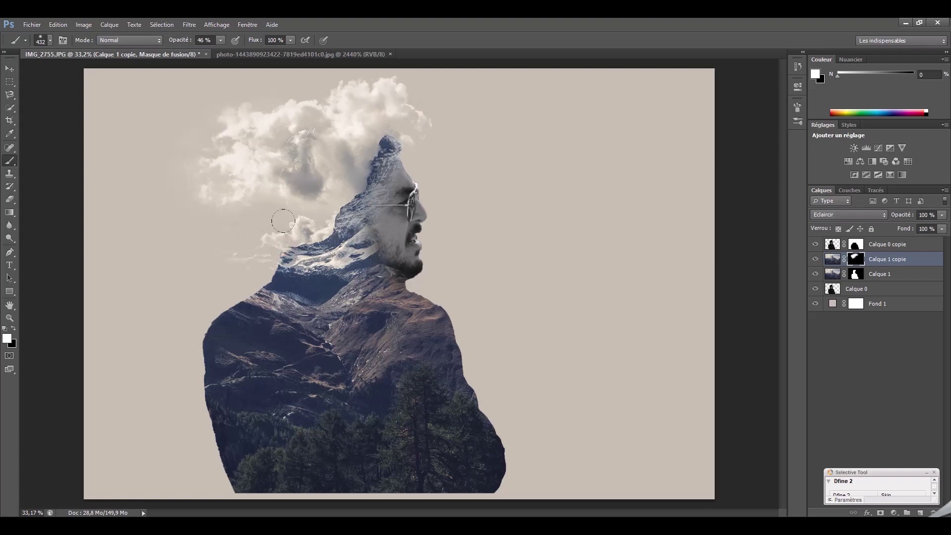
Step: Add a light pink (f0b8b8) solid-colour fill layer, Fond 2
left_click(881, 513)
left_click(894, 514)
left_click(857, 180)
left_click(177, 465)
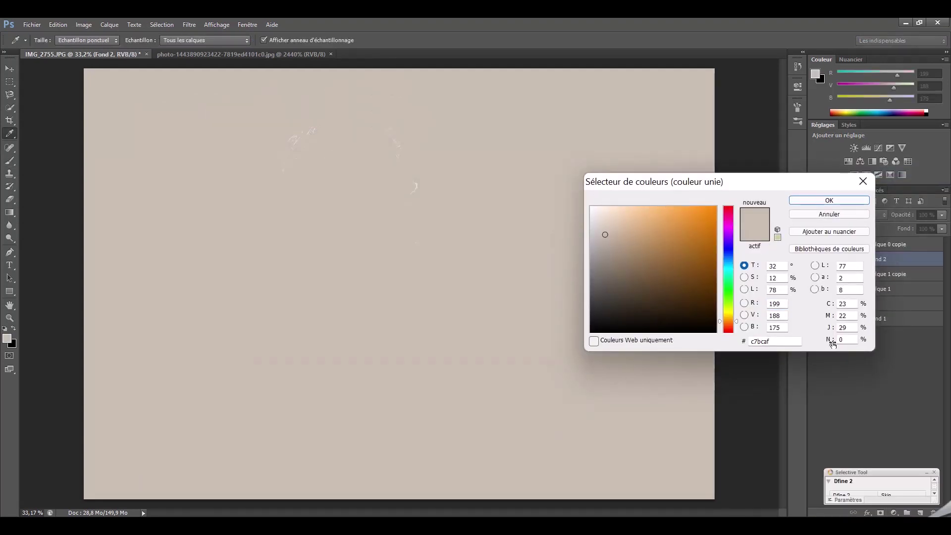
left_click(728, 331)
left_click(630, 220)
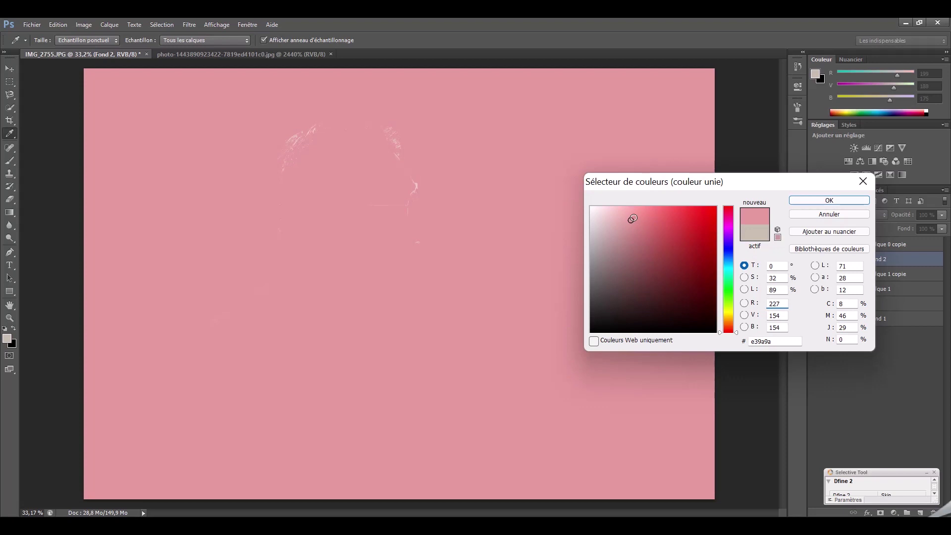
left_click(622, 214)
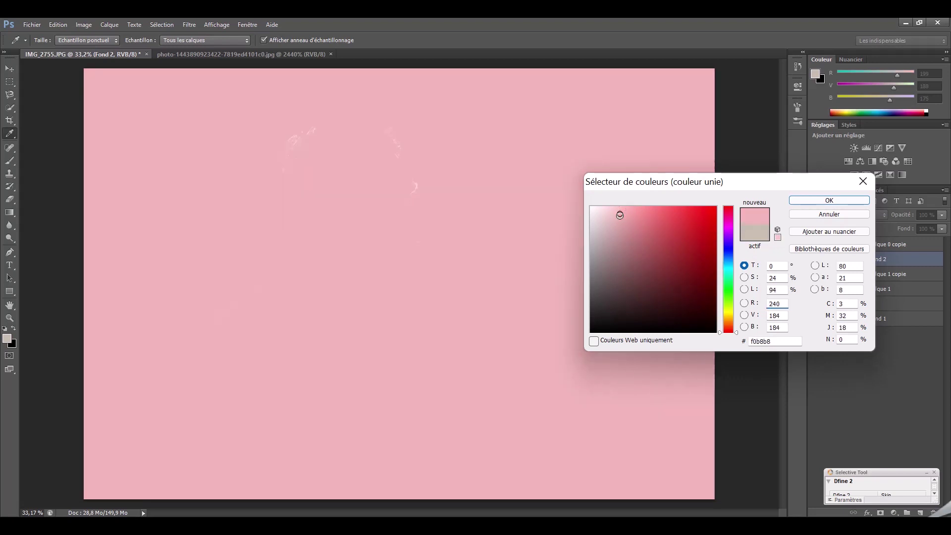
left_click(837, 200)
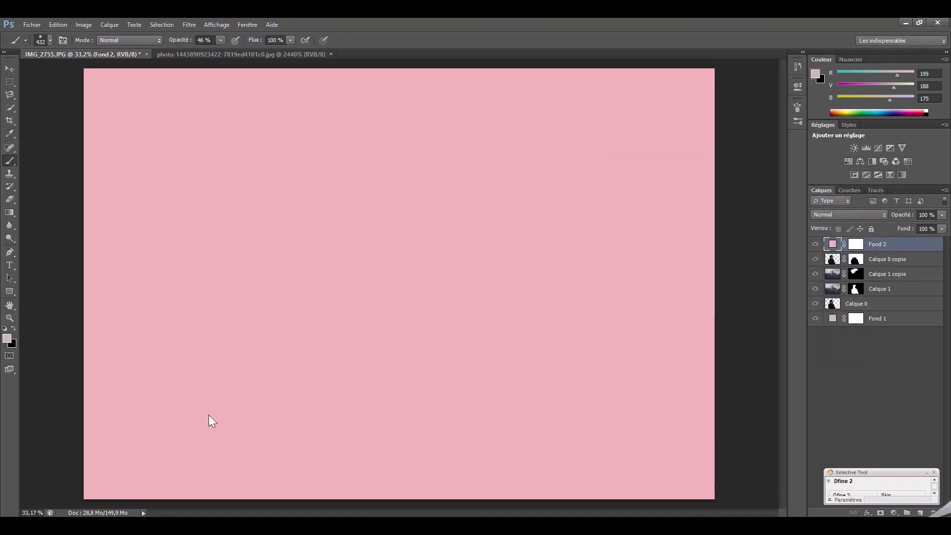
double_click(832, 244)
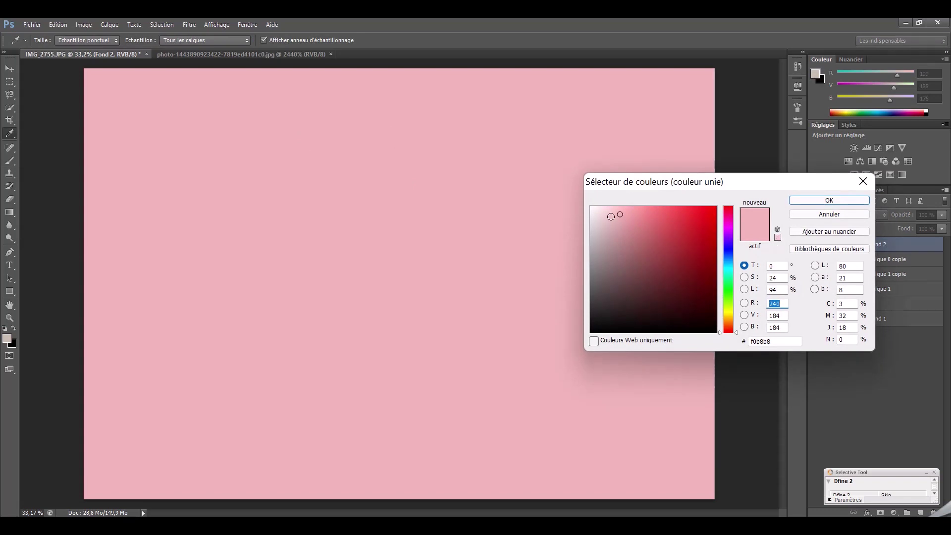
left_click(830, 201)
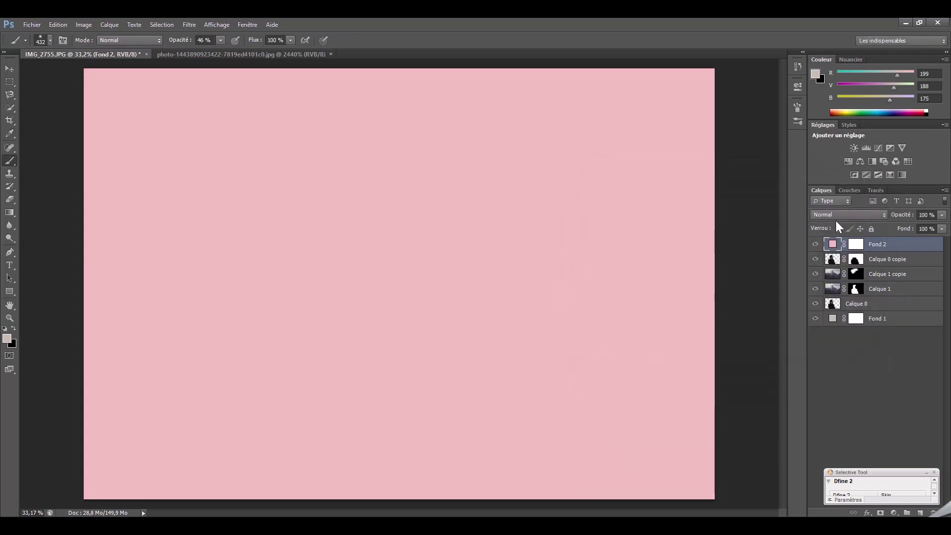
Step: Blend Fond 2 with Produit at 20% opacity
left_click(837, 214)
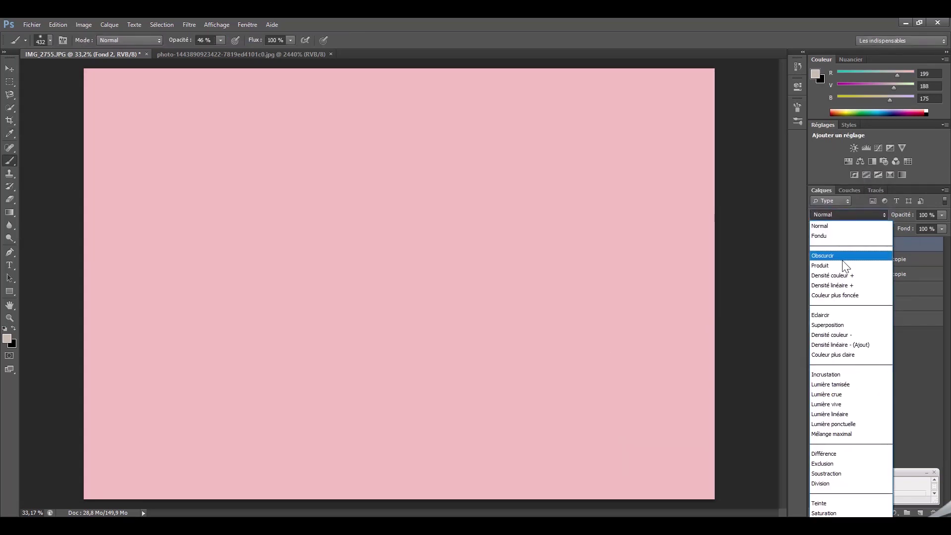
left_click(845, 266)
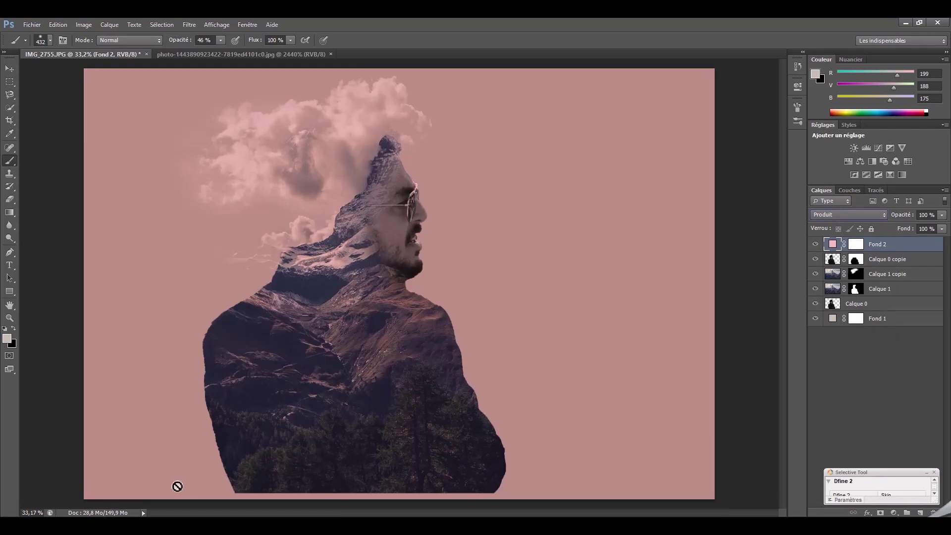
left_click(939, 215)
type("20")
key("Return")
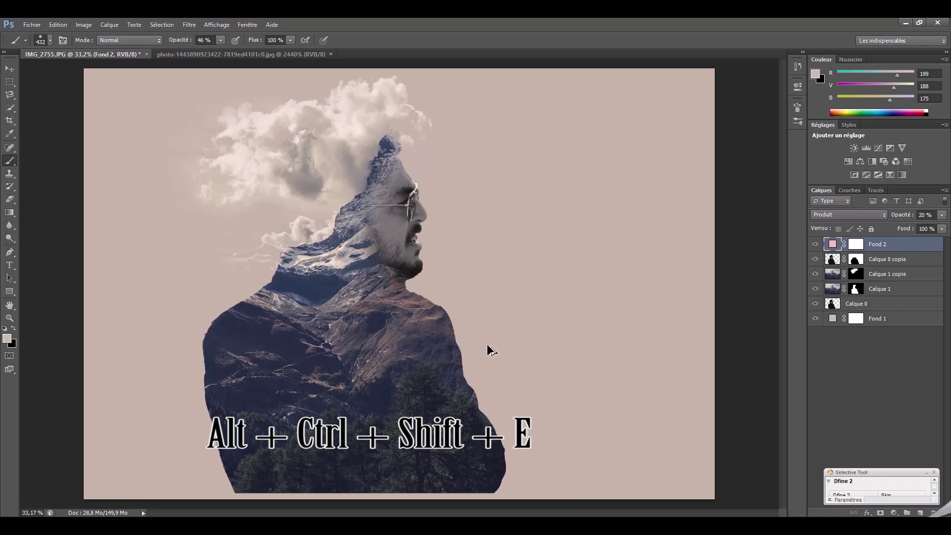
Step: Stamp all visible layers into a new Calque 2 and desaturate it
key("ctrl+alt+shift+e")
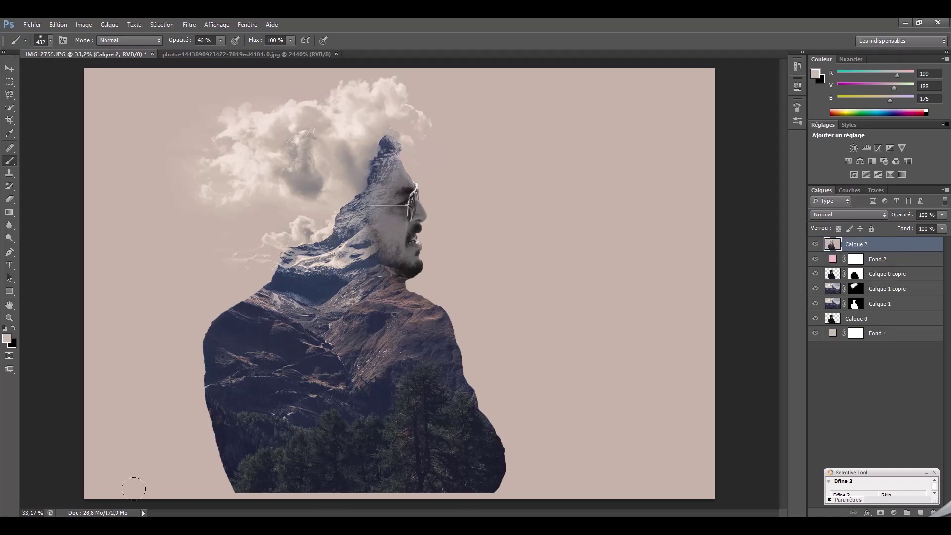
left_click(878, 246)
left_click(84, 24)
left_click(327, 362)
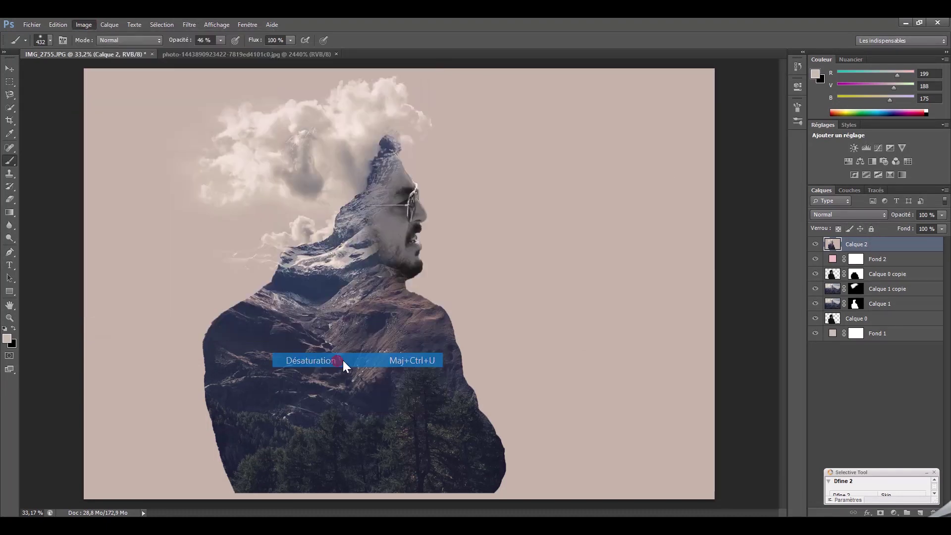
Step: Blend Calque 2 as Lumière tamisée at 30% opacity
left_click(848, 214)
left_click(845, 383)
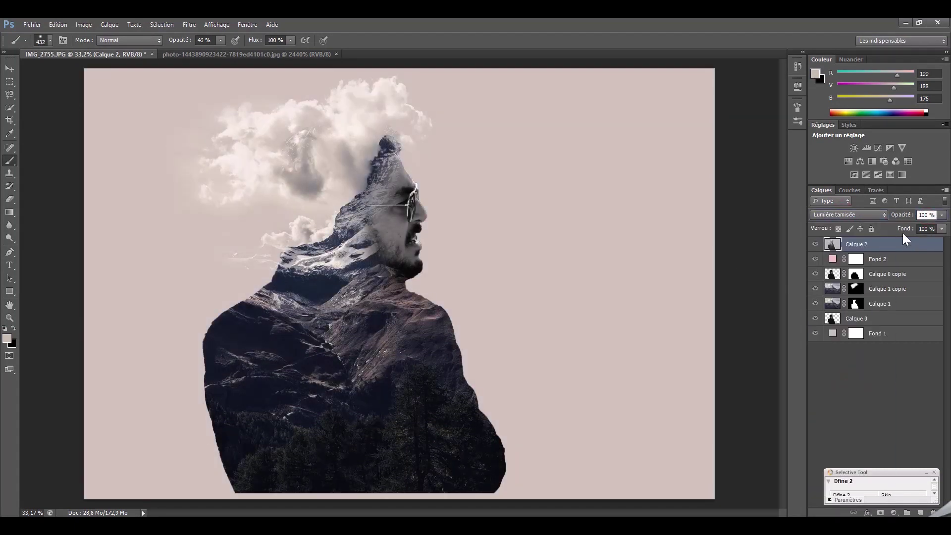
type("30")
key("Return")
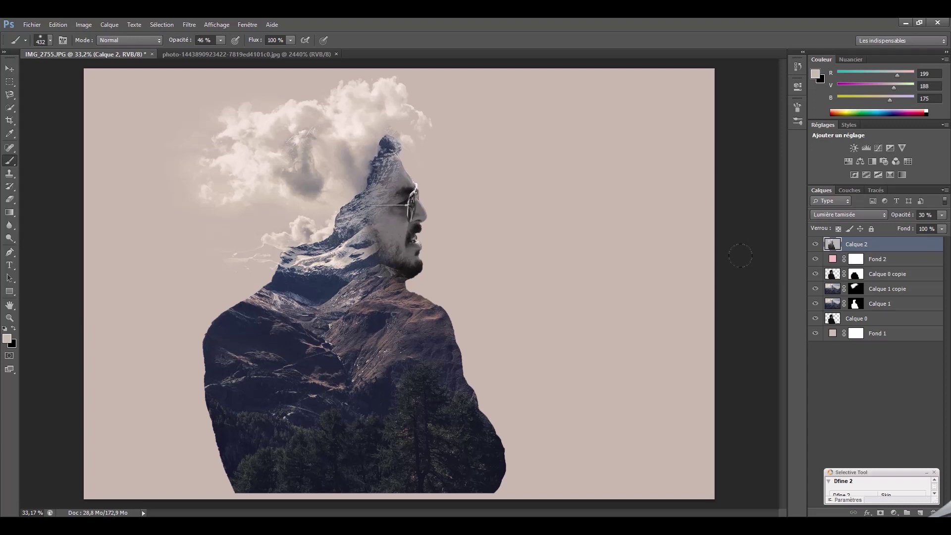
Step: Crop the canvas to a near-square by trimming the bottom, right and left edges
left_click(12, 119)
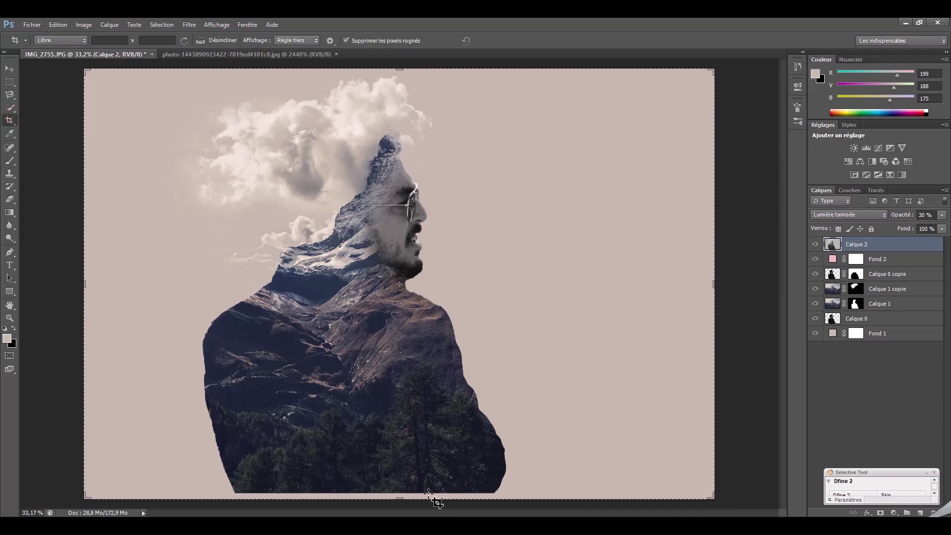
left_click_drag(399, 498, 396, 495)
left_click_drag(713, 284, 647, 284)
left_click_drag(155, 285, 201, 286)
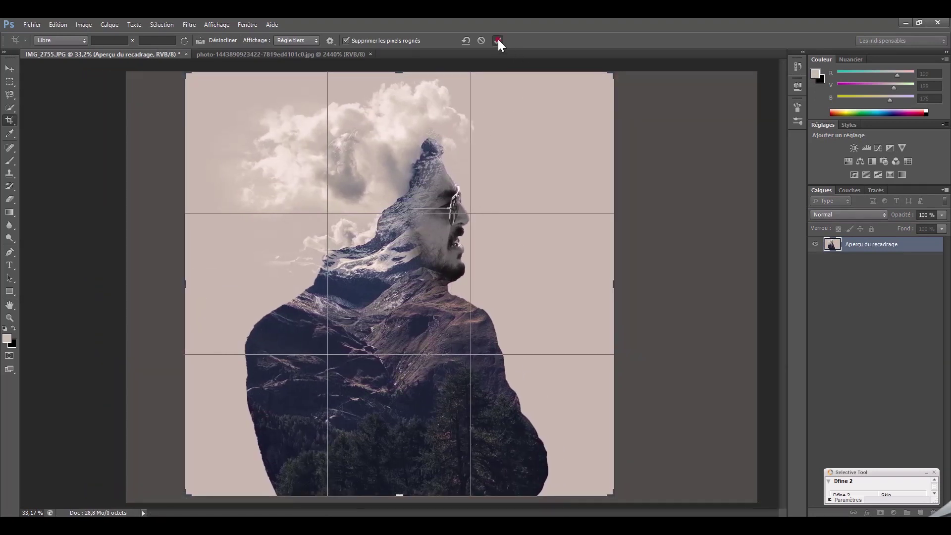
left_click(499, 41)
key("v")
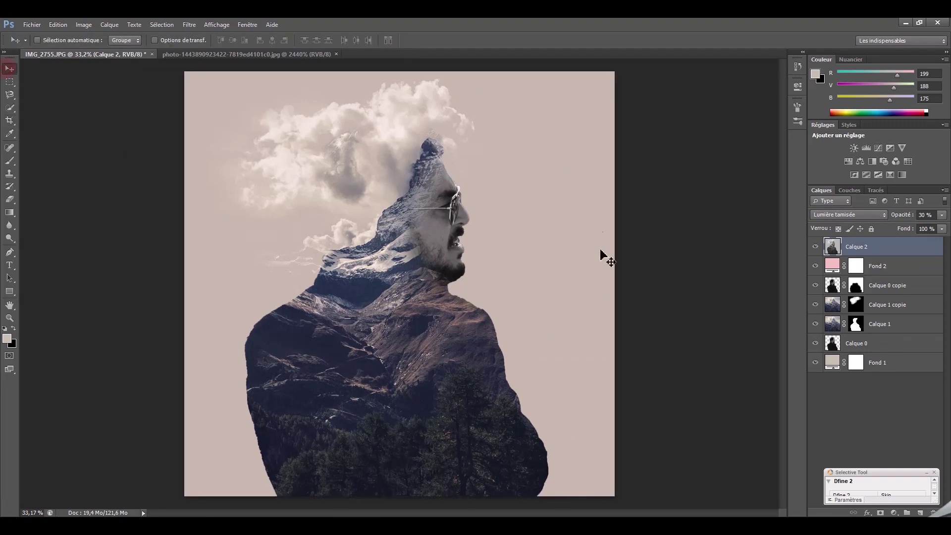